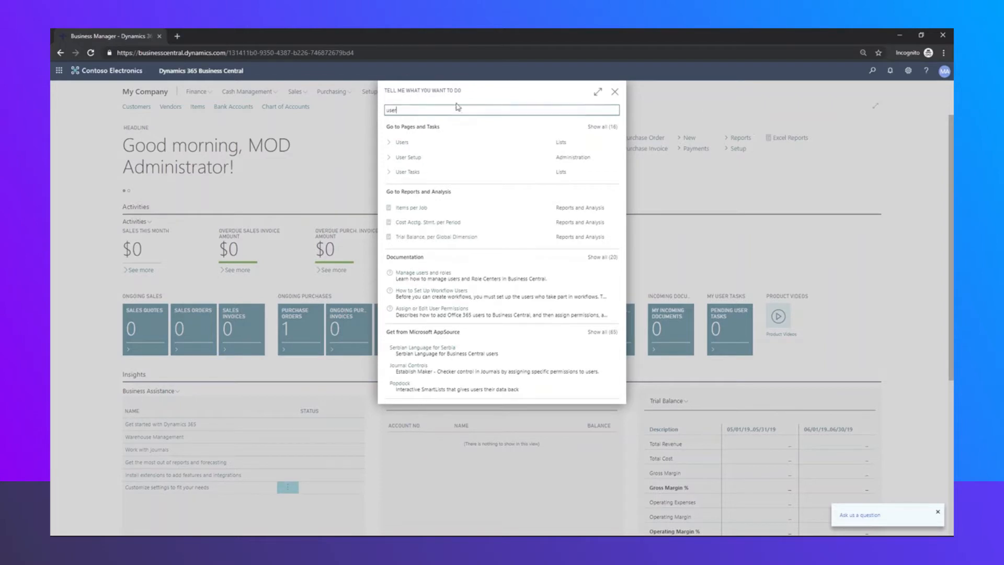
# Open User Setup at full width, review its three users, and return to the home page
pyautogui.click(398, 157)
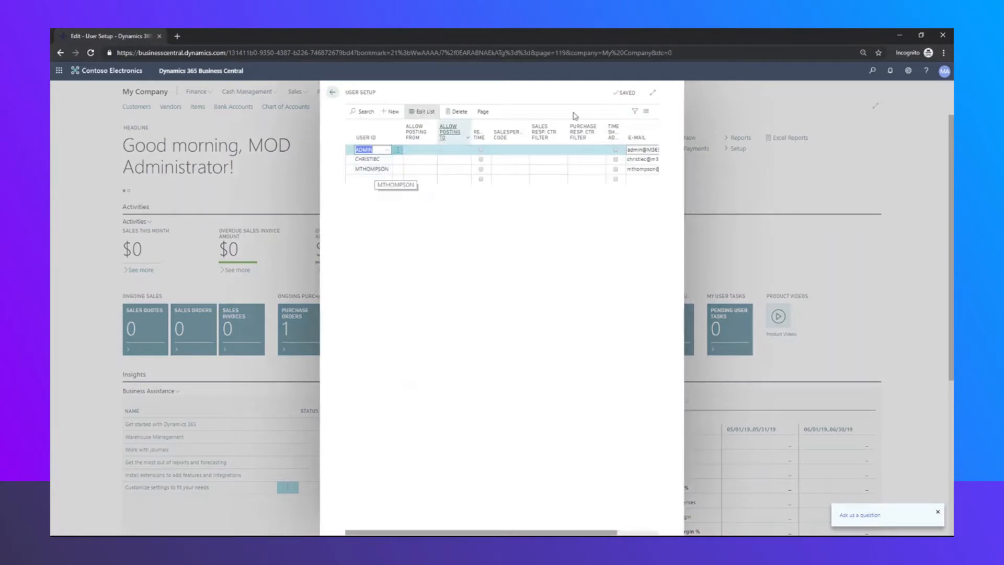
pyautogui.click(653, 93)
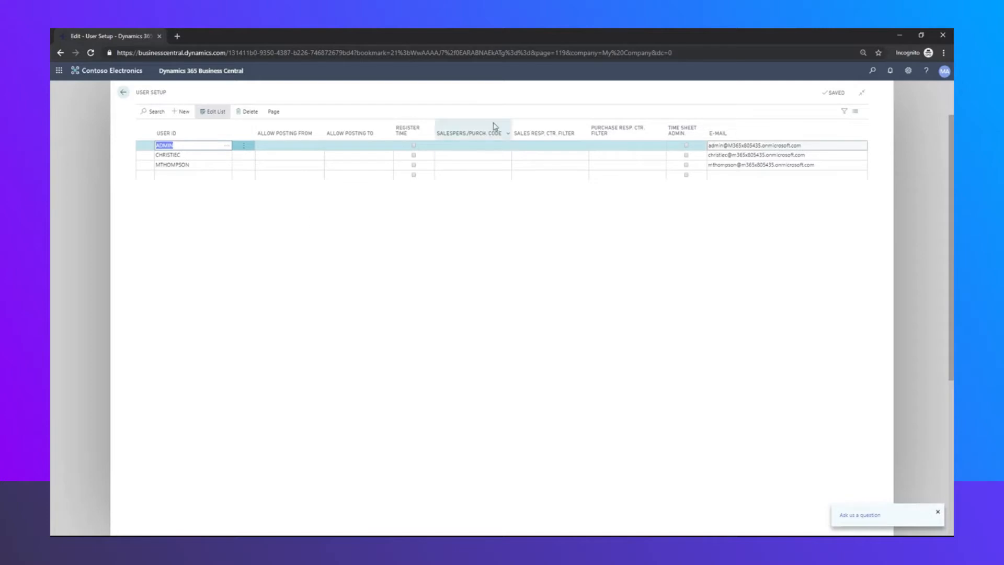
pyautogui.click(121, 95)
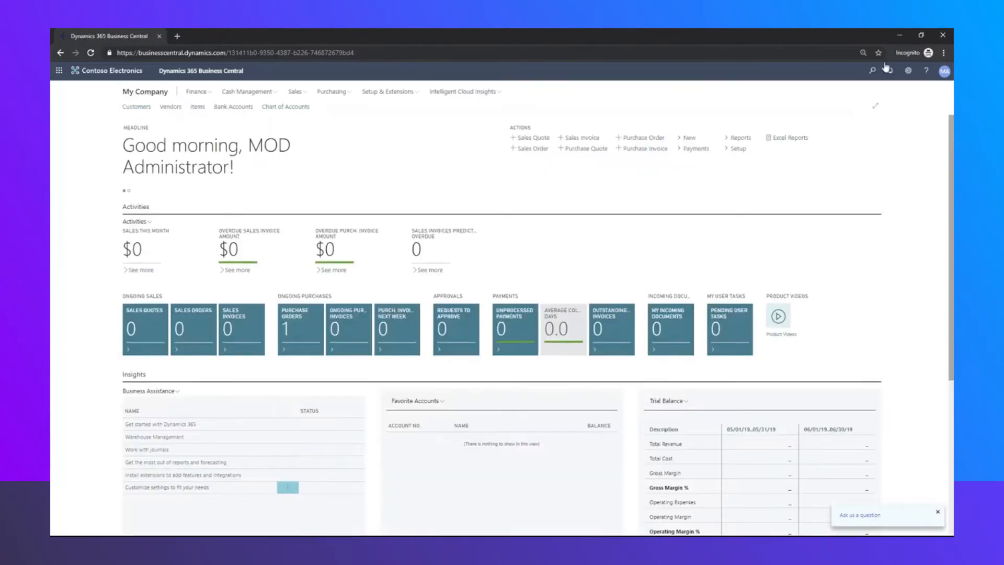
# Open Approval User Setup at full width and review each user's approver and approval limits
pyautogui.click(872, 70)
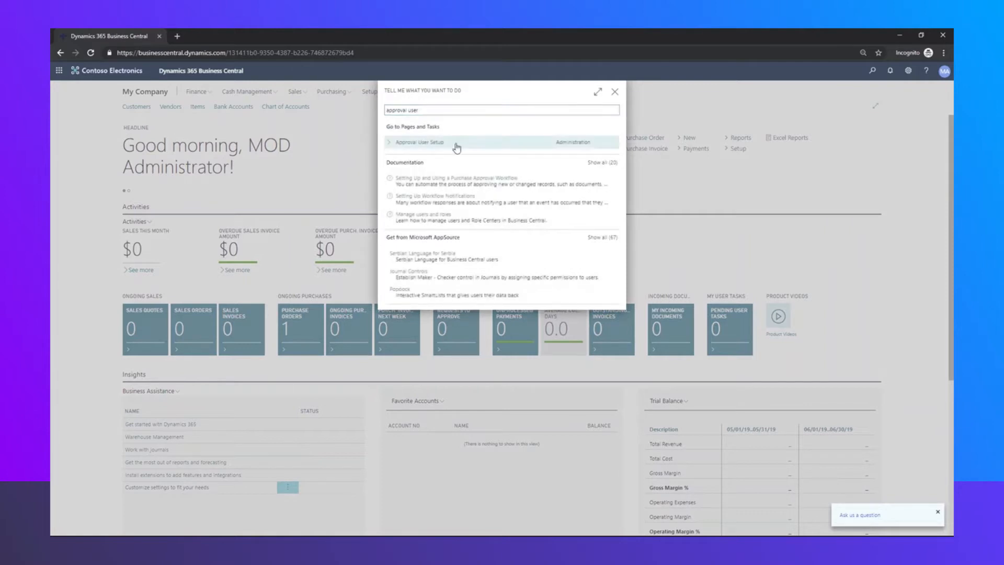
pyautogui.click(455, 146)
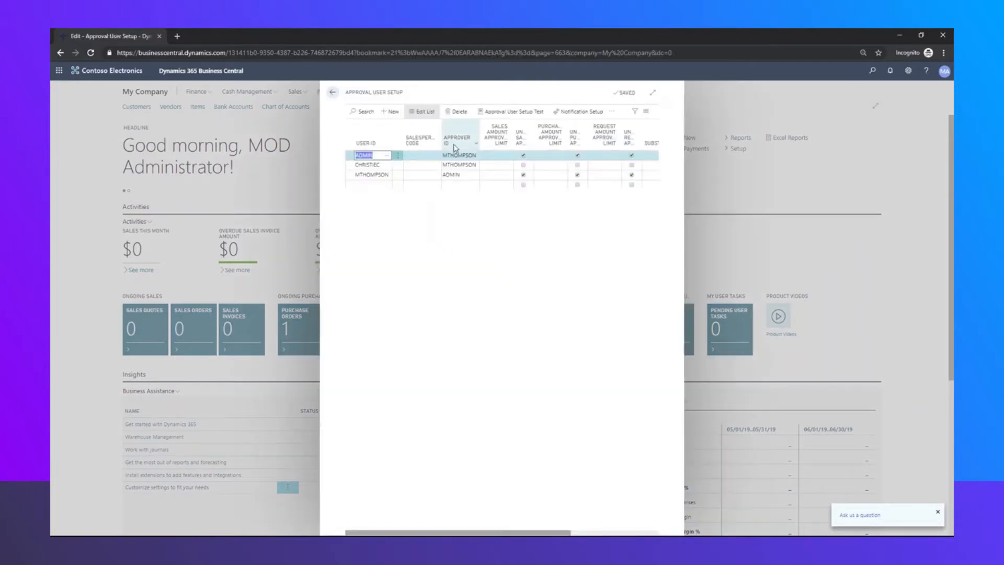
pyautogui.click(653, 95)
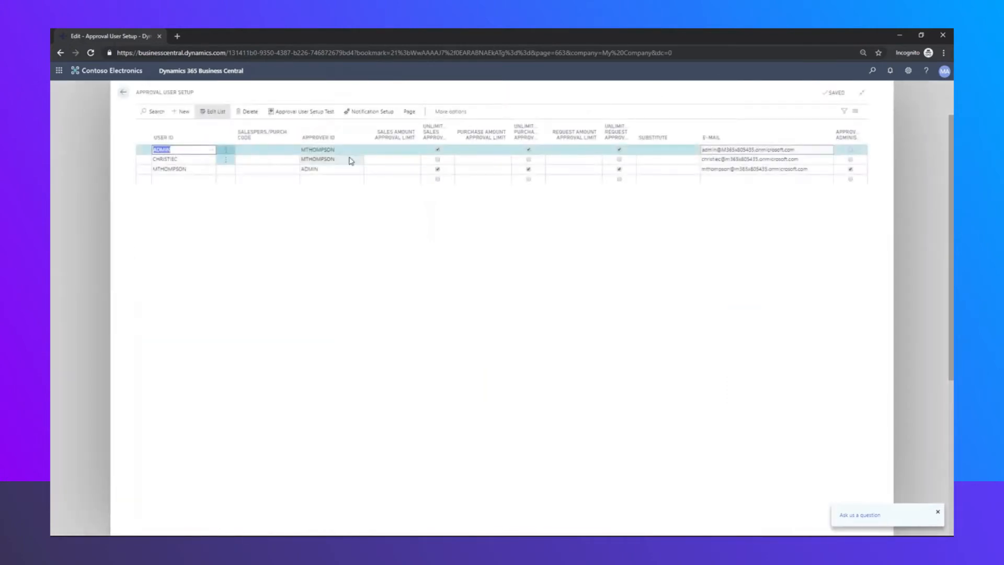
pyautogui.click(142, 163)
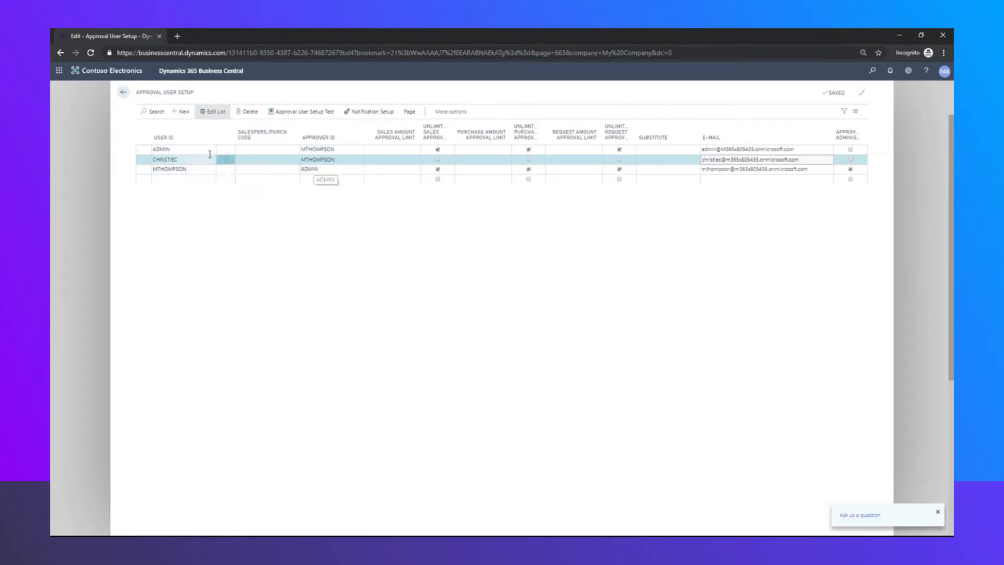
pyautogui.moveTo(432, 137)
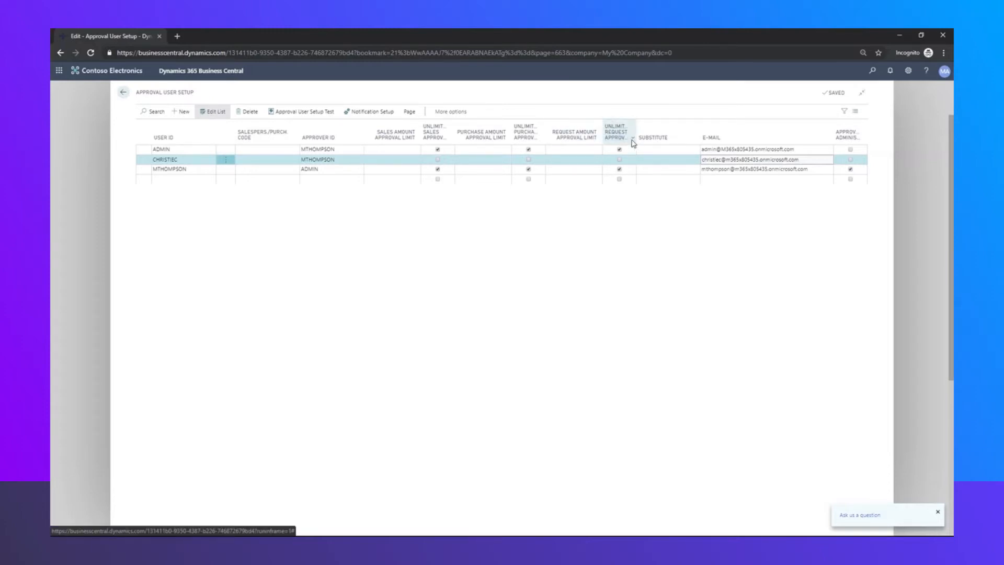
pyautogui.moveTo(635, 142)
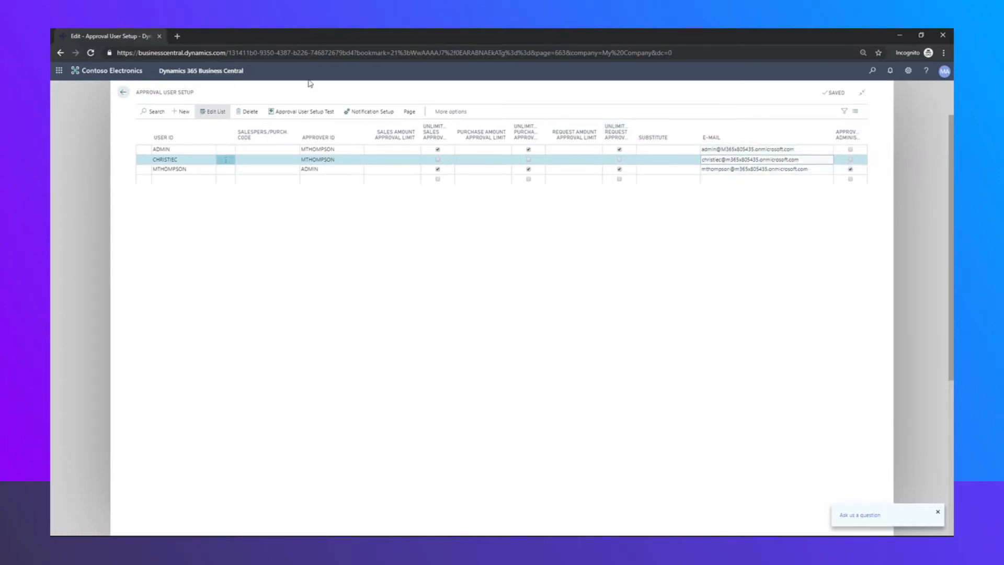
# Confirm the third user's Email, Instantly notifications, mark them approval administrator, and return home
pyautogui.click(202, 170)
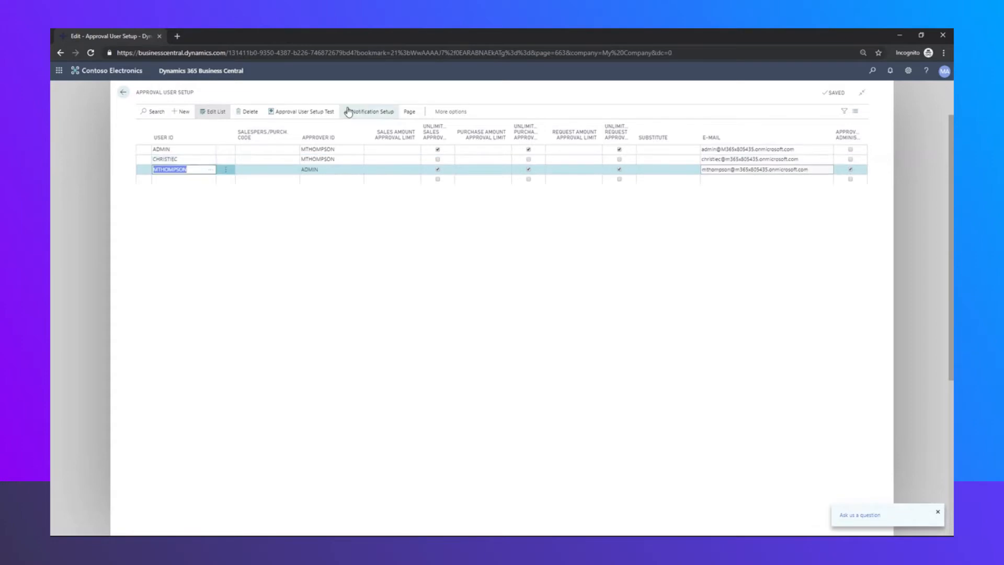
pyautogui.click(362, 115)
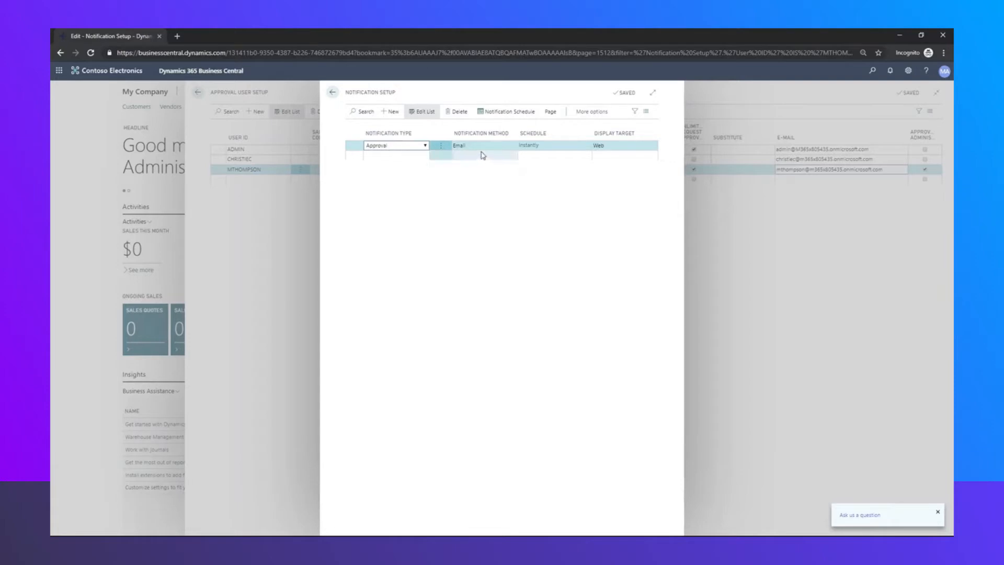
pyautogui.click(333, 92)
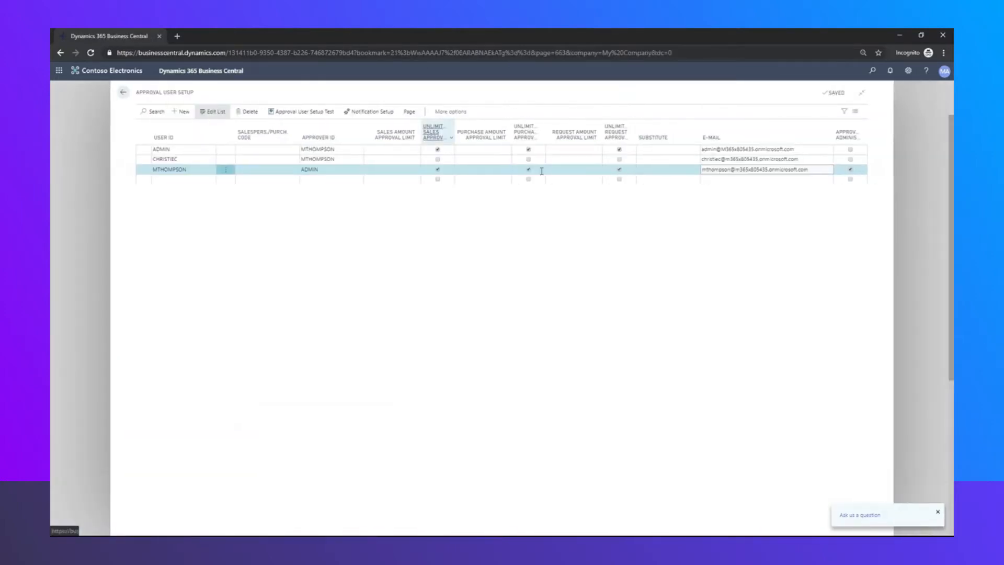
pyautogui.click(849, 170)
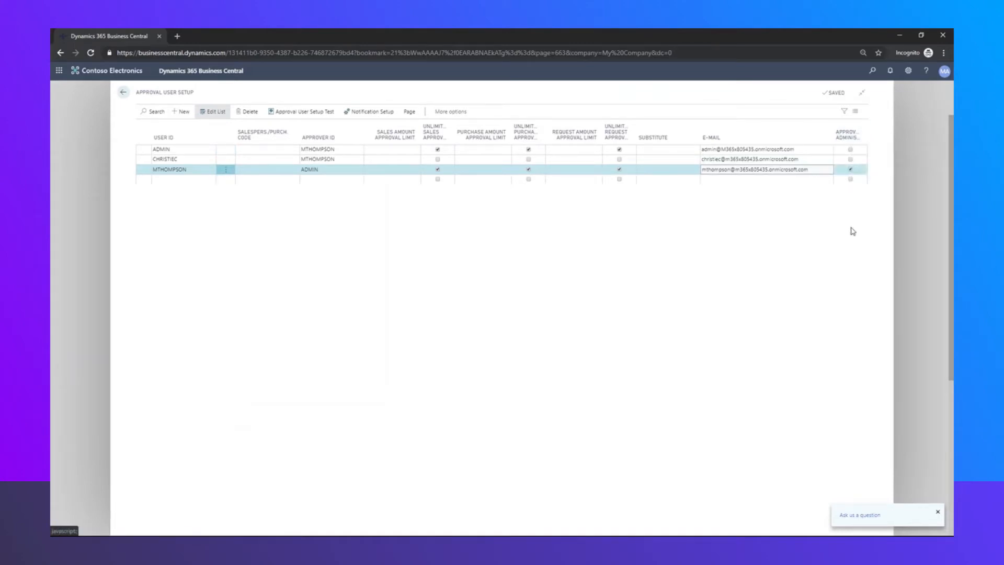
pyautogui.click(124, 94)
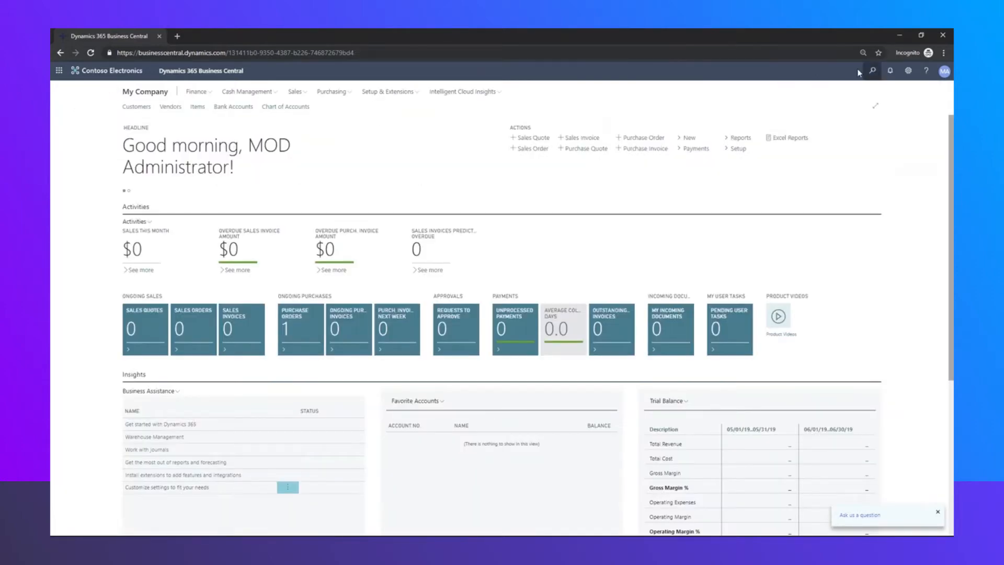
# Search 'workflow user group' and open the POA Purchase Order Approval group
pyautogui.click(872, 71)
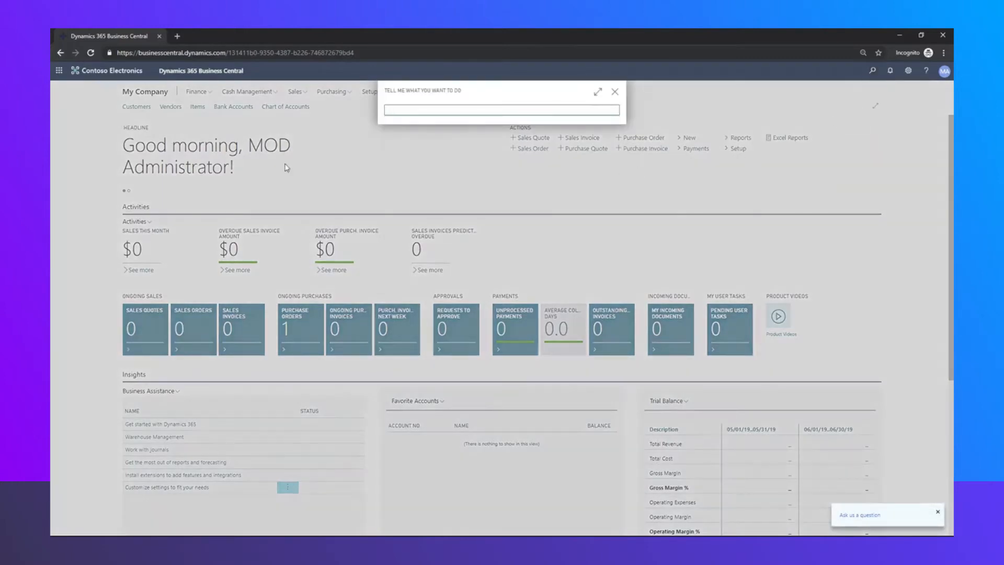
pyautogui.write('workflow user')
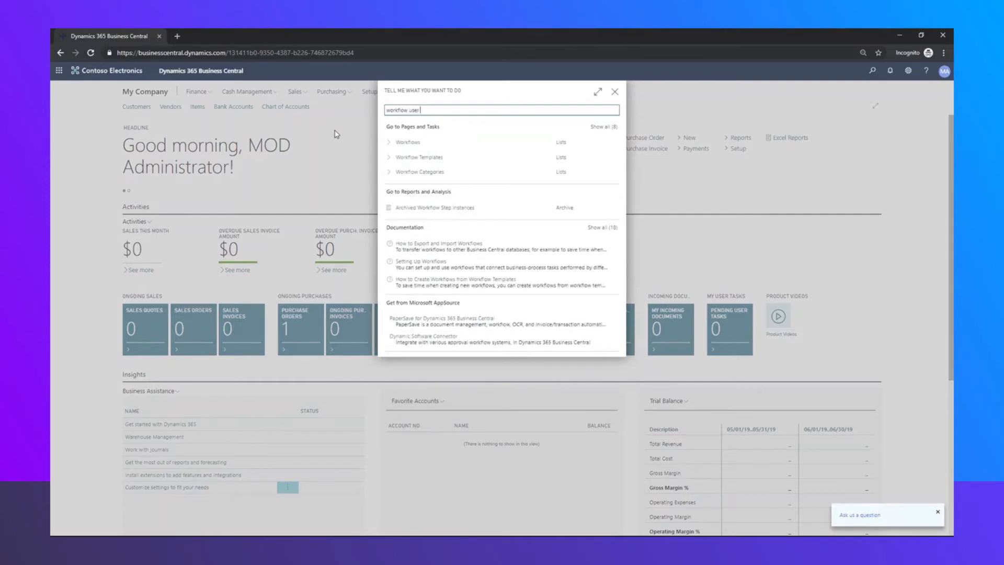
pyautogui.write(' group')
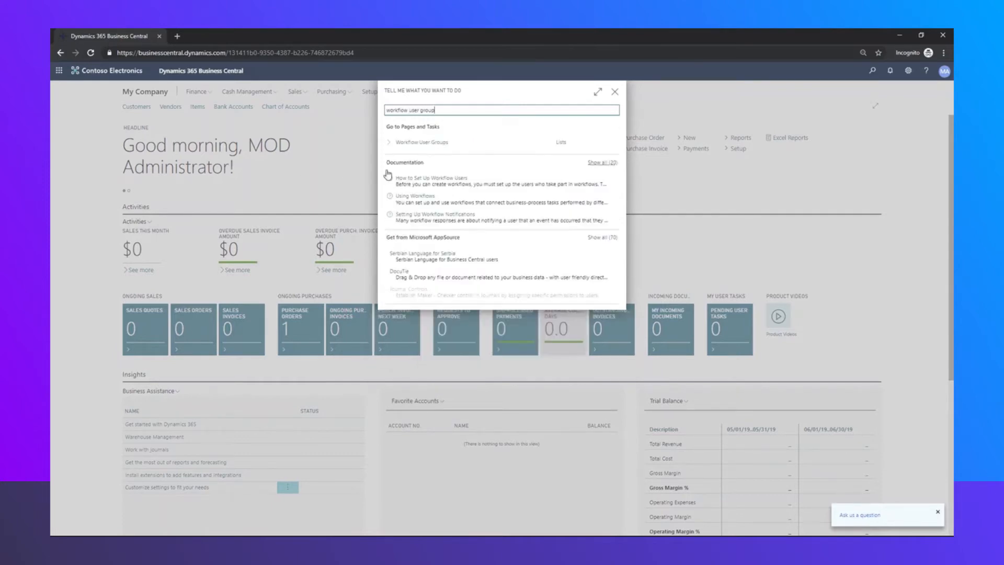
pyautogui.click(443, 144)
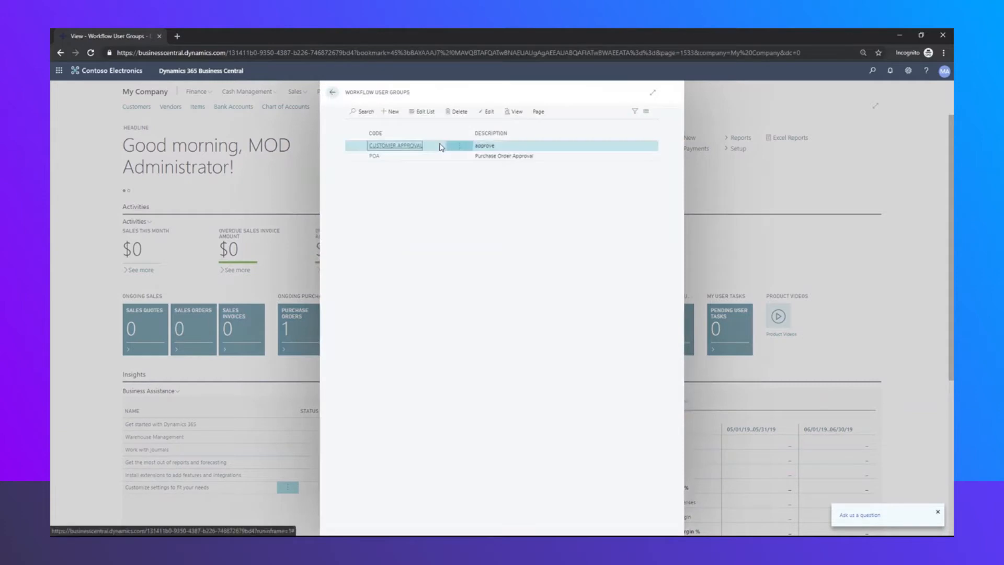
pyautogui.click(376, 158)
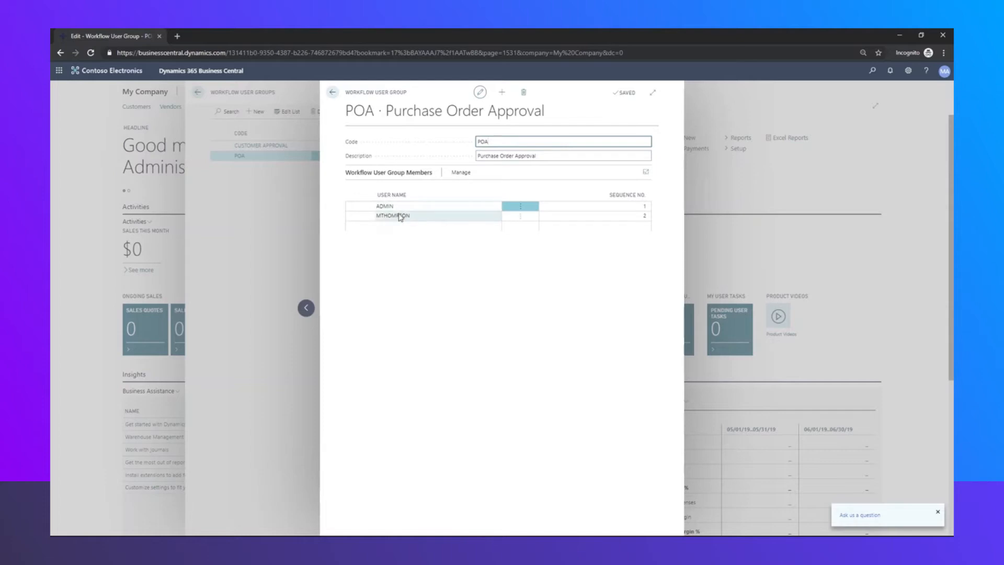
# Change the second member's Sequence No. from 2 to 1, then close back to the home page
pyautogui.click(626, 216)
pyautogui.click(417, 216)
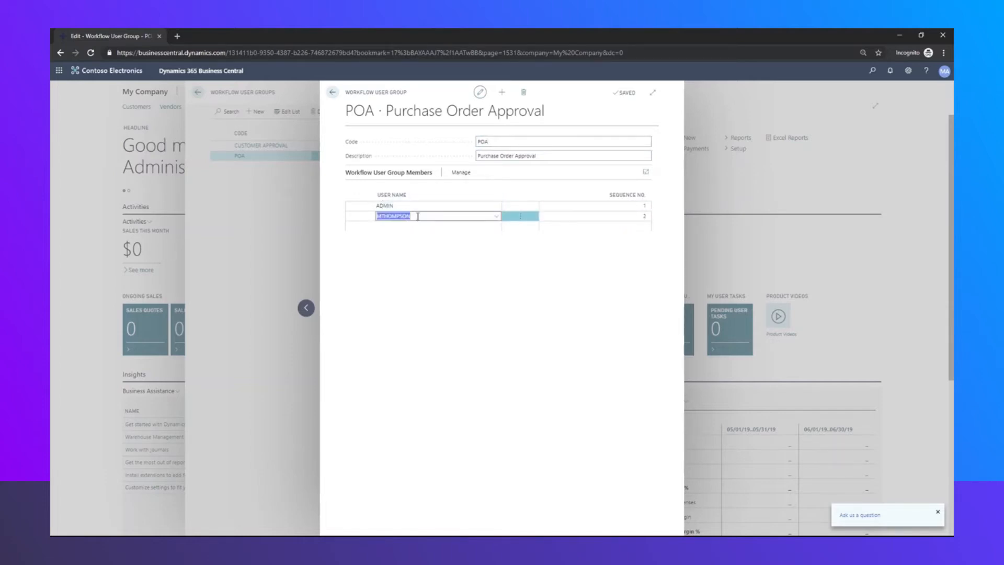
pyautogui.press('Down')
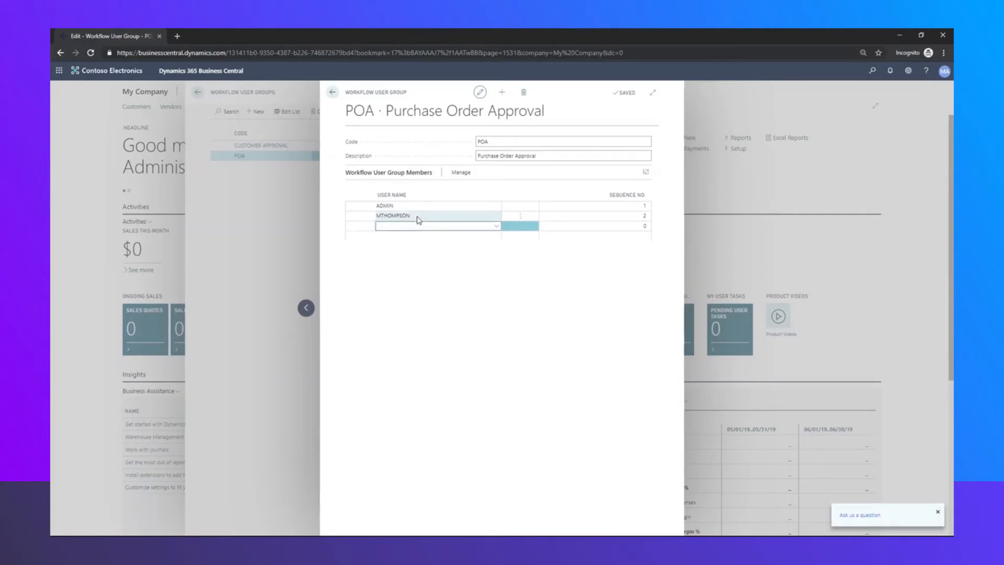
pyautogui.moveTo(633, 200)
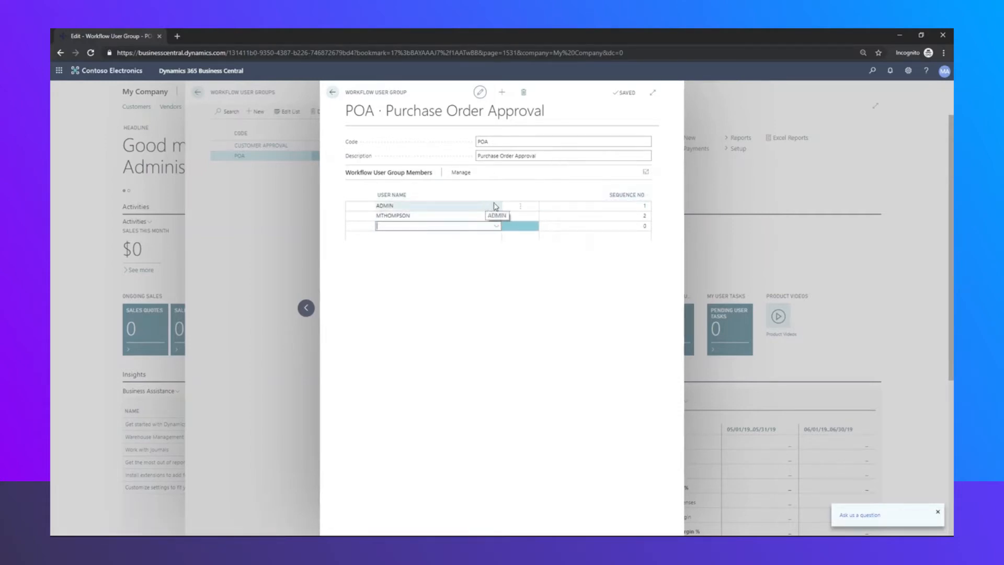
pyautogui.click(650, 215)
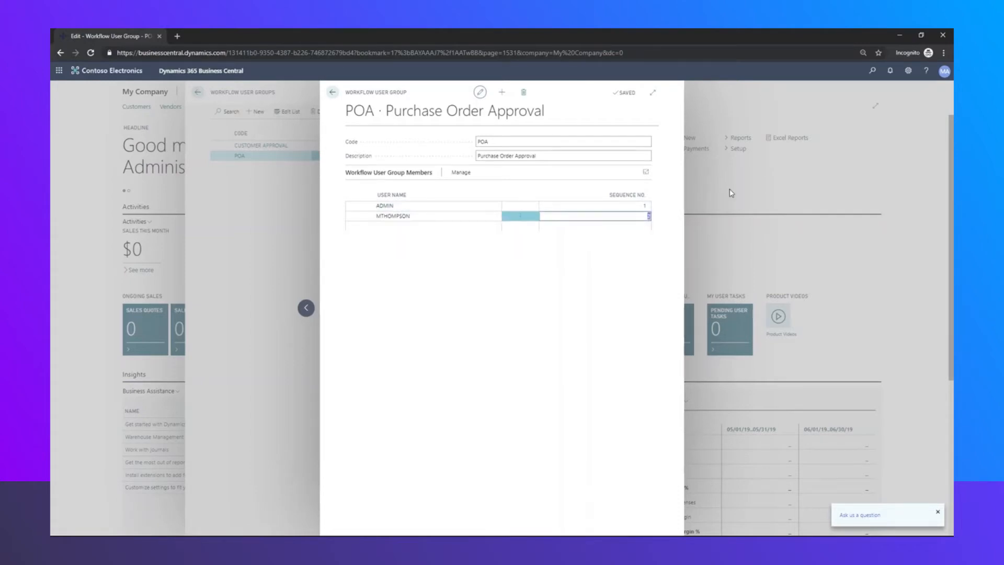
pyautogui.click(629, 247)
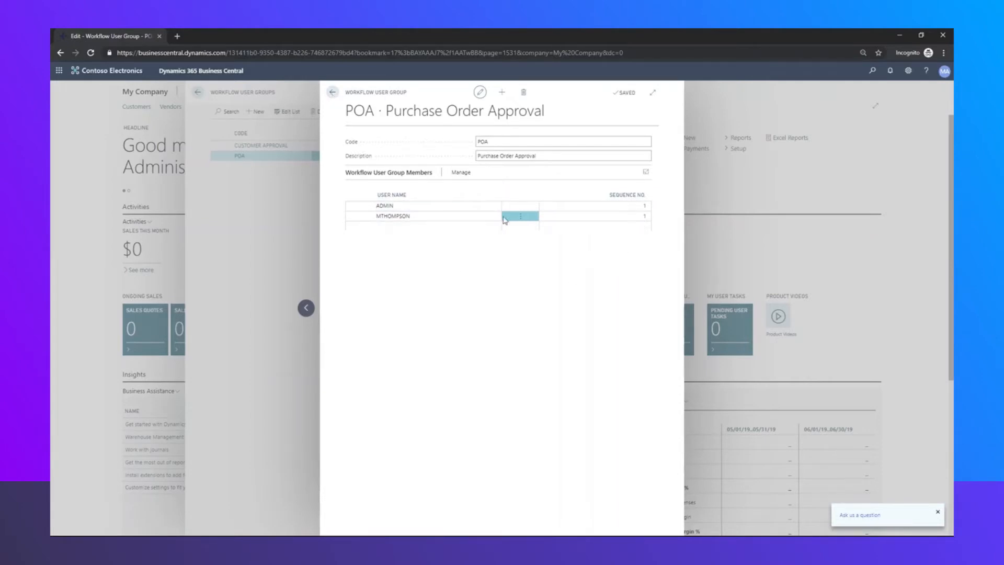
pyautogui.click(335, 93)
pyautogui.click(333, 96)
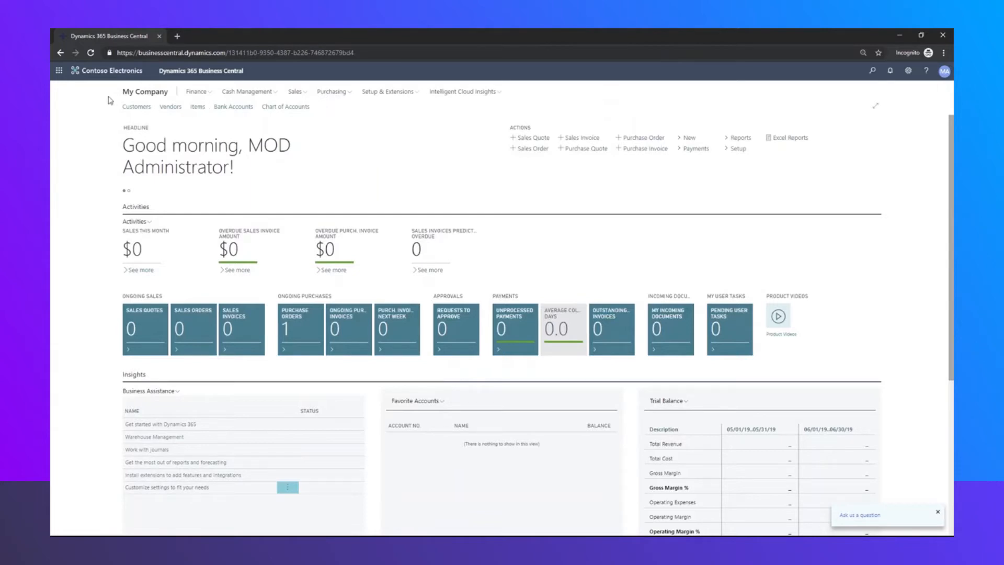
# Switch from Business Central to Microsoft Flow through the app launcher
pyautogui.click(58, 76)
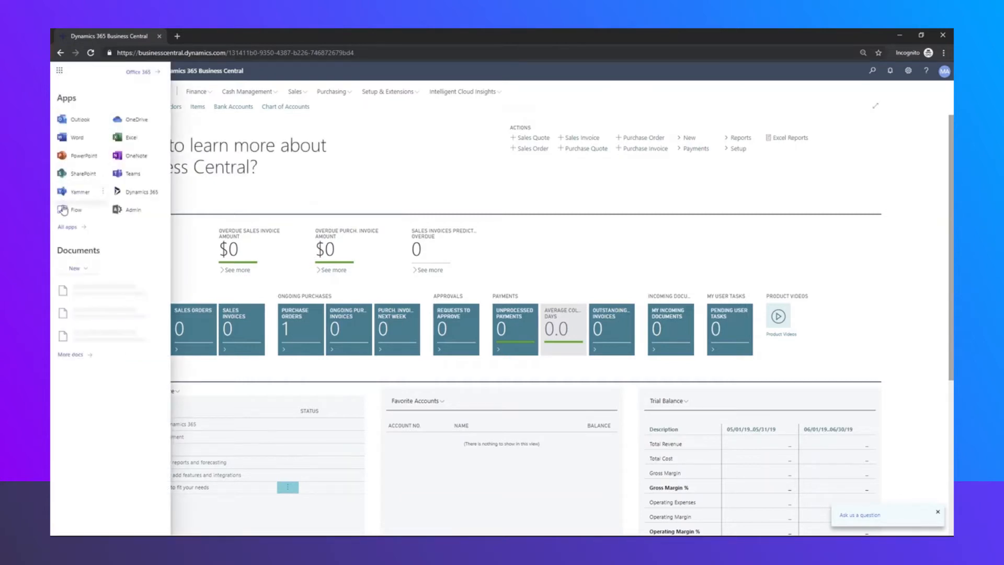
pyautogui.click(65, 212)
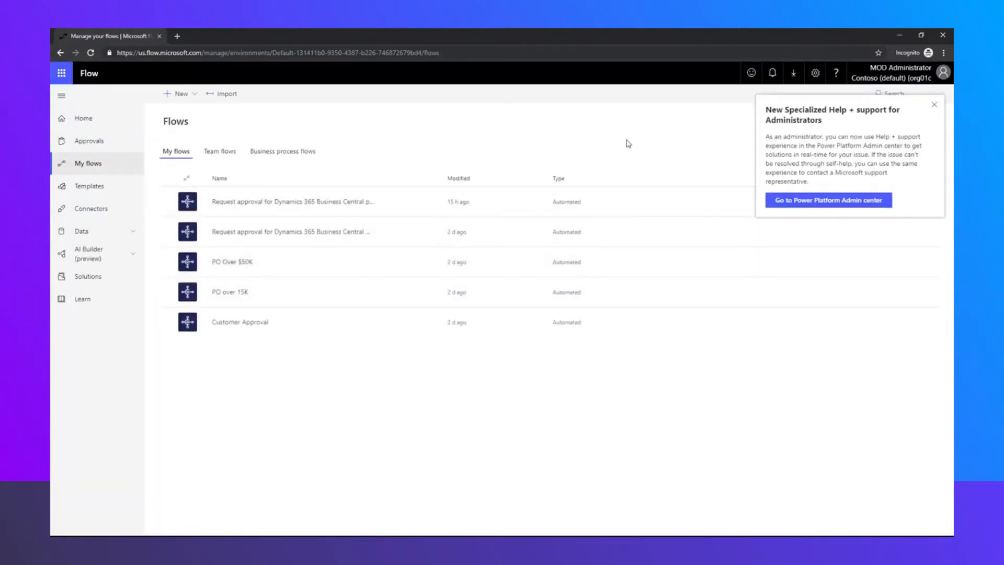
# Create a flow from the 'Request approval for Dynamics 365 Business Central purchase order' template
pyautogui.click(935, 104)
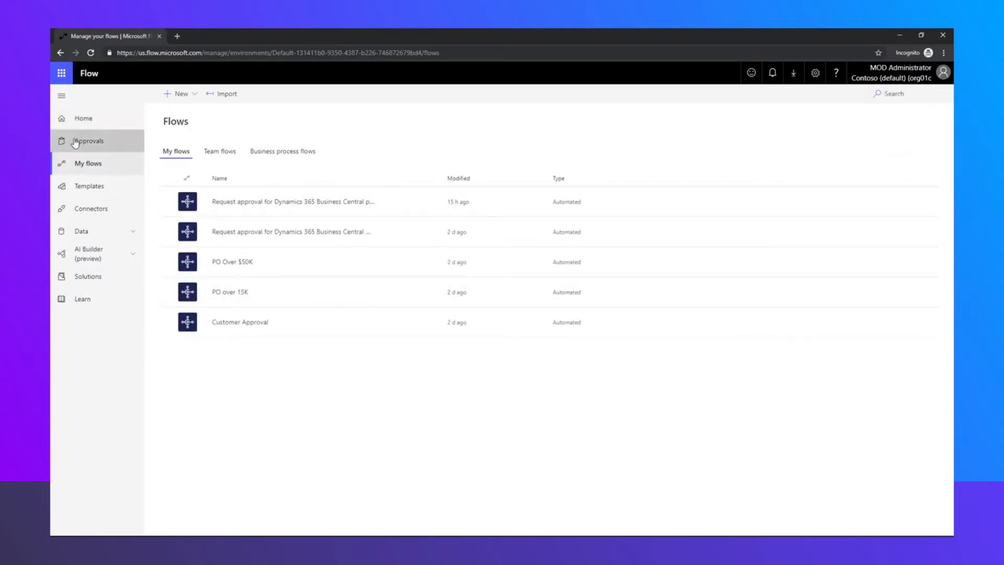
pyautogui.click(169, 97)
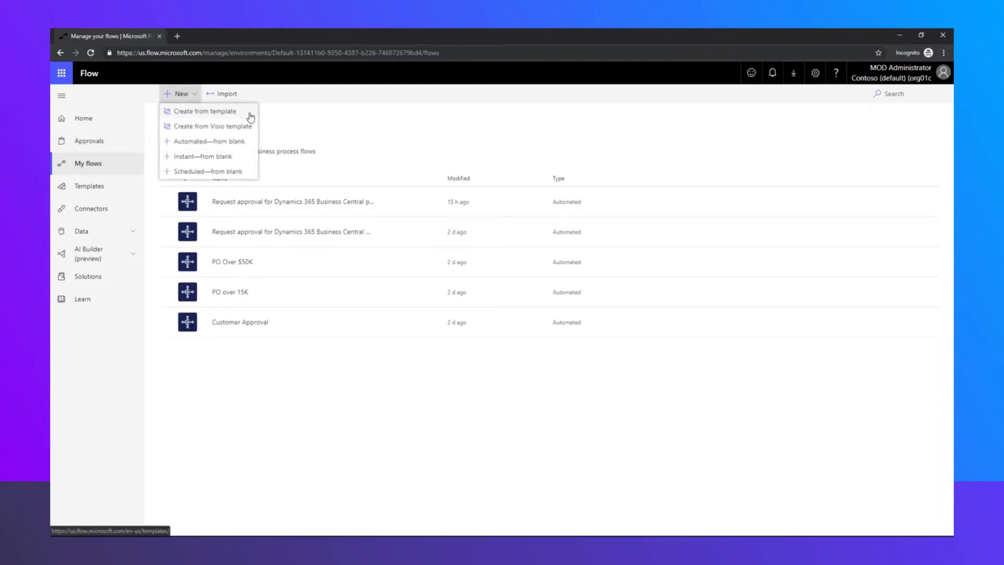
pyautogui.click(251, 116)
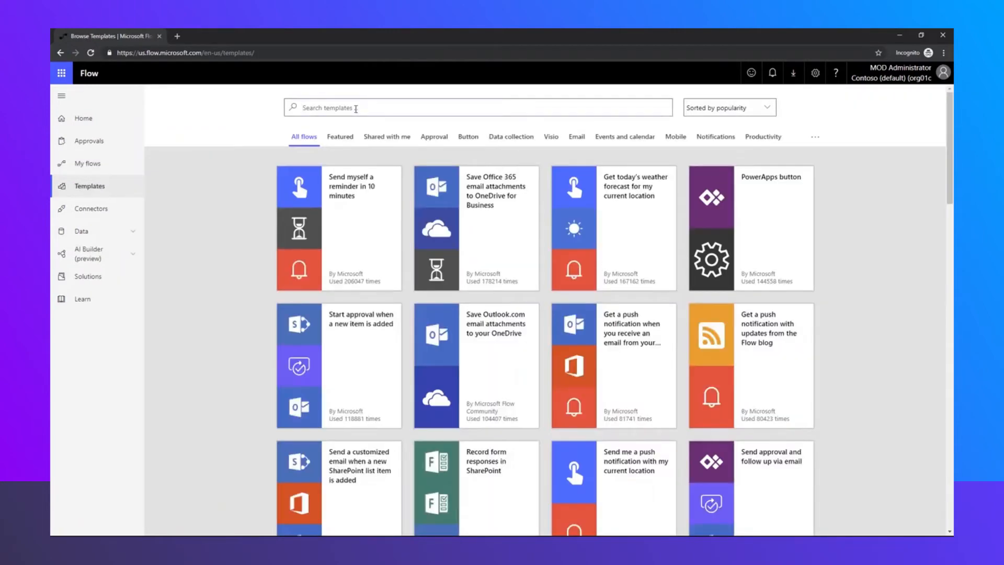
pyautogui.write('purchase order approva')
pyautogui.write('l')
pyautogui.press('Return')
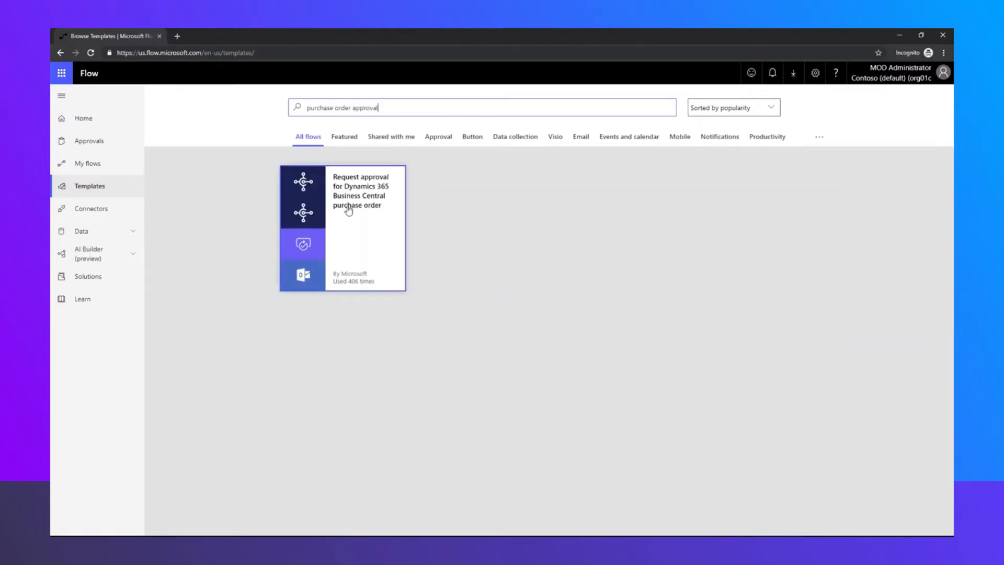
pyautogui.click(375, 242)
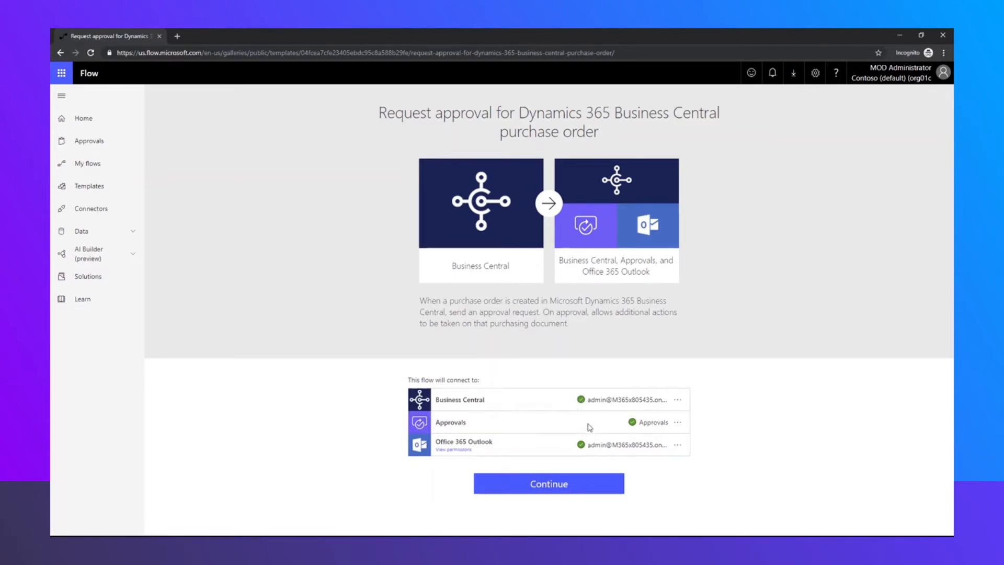
pyautogui.click(565, 488)
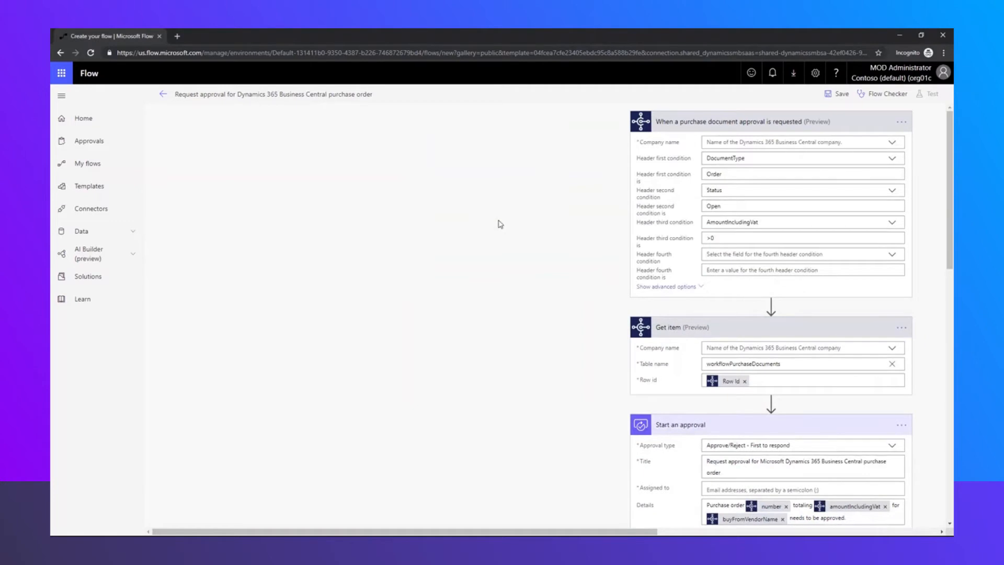
# Set the purchase-document trigger's Company name to My Company
pyautogui.moveTo(570, 531); pyautogui.dragTo(736, 531)
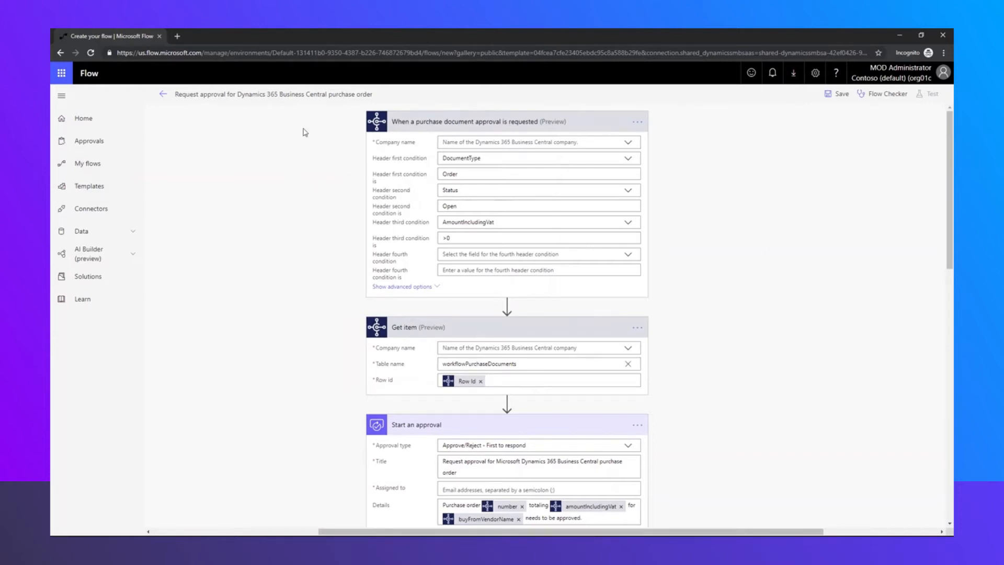
pyautogui.click(630, 144)
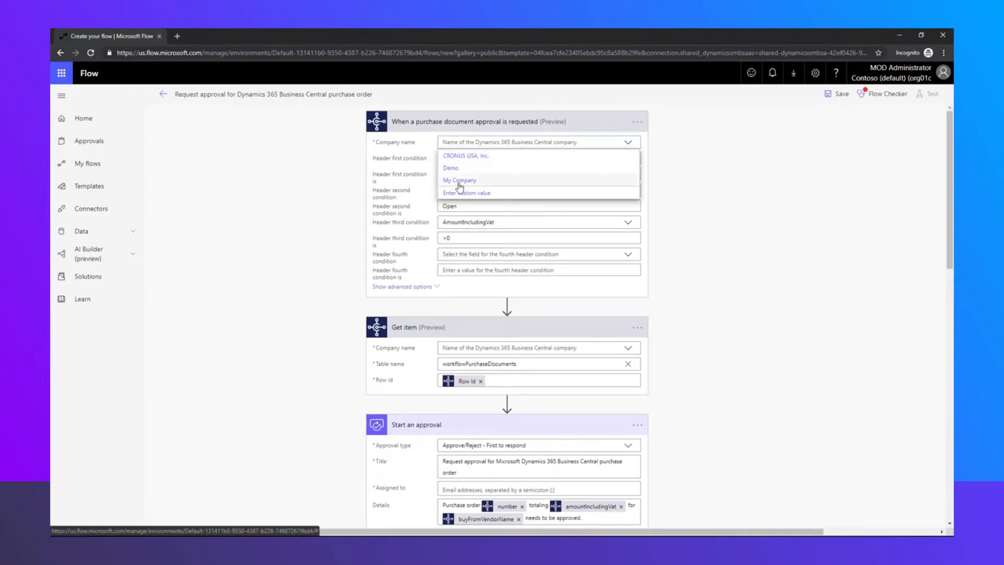
pyautogui.click(459, 180)
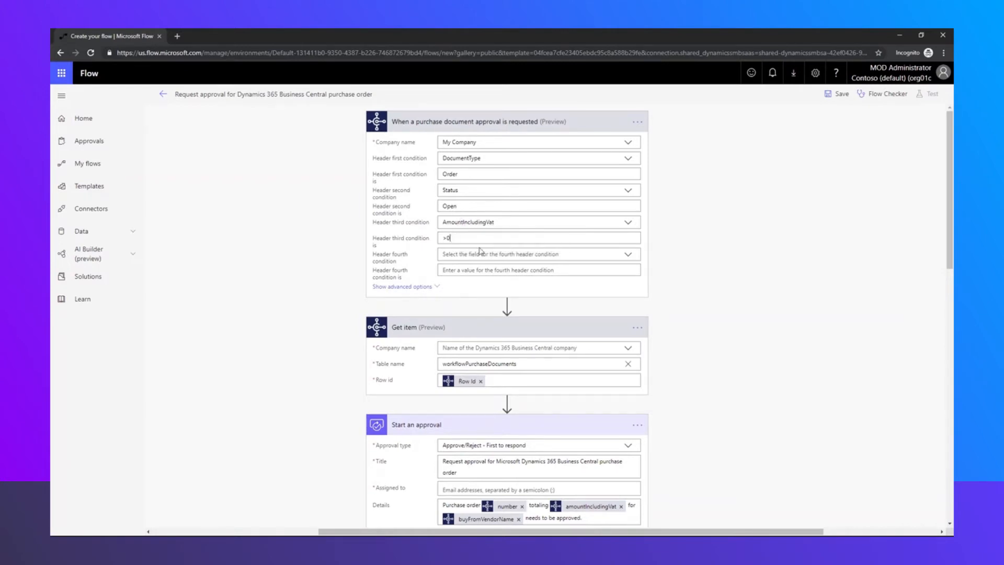
# Revise the trigger's amount condition, leaving it at >0, and begin setting Get item's company
pyautogui.click(506, 254)
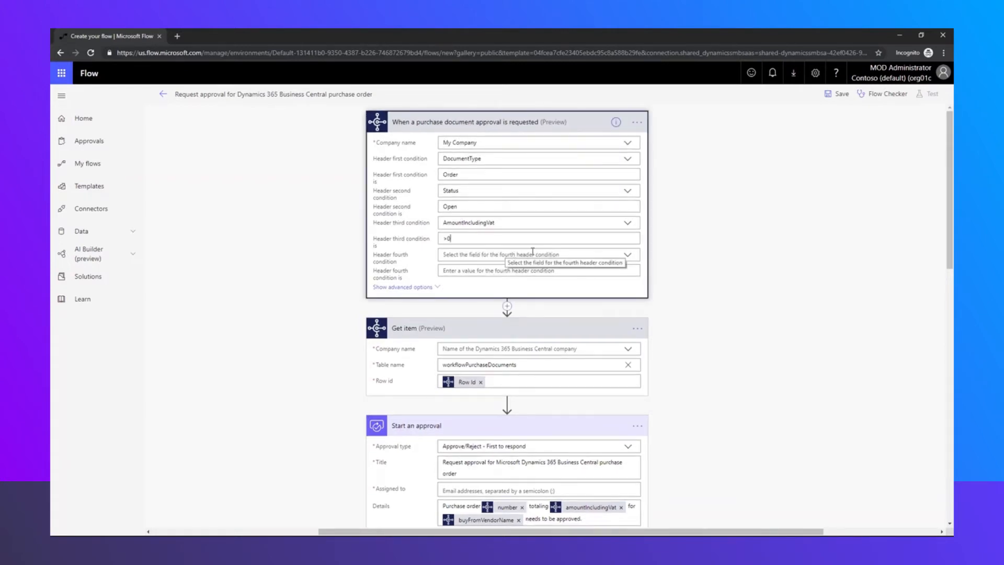
pyautogui.press('BackSpace')
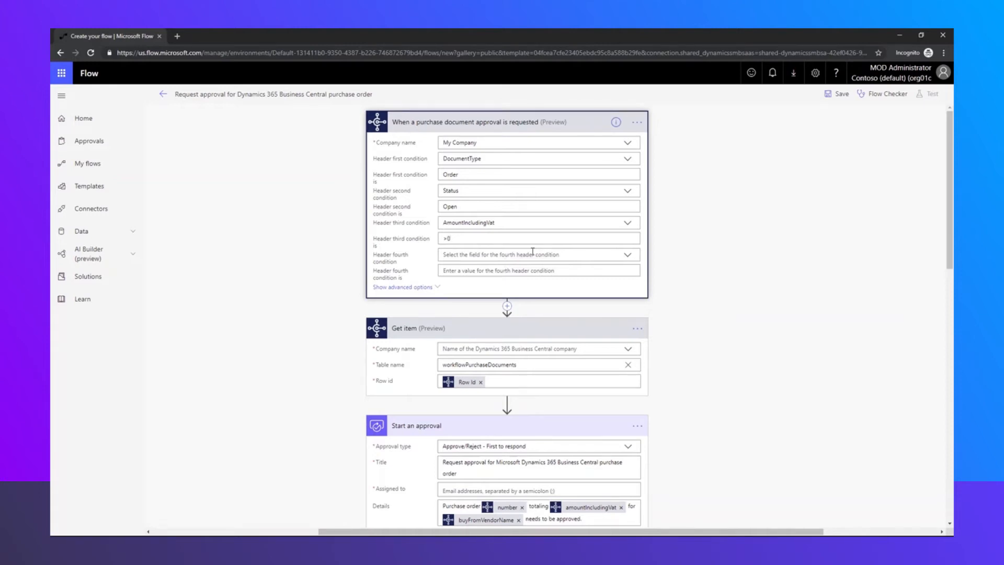
pyautogui.click(738, 300)
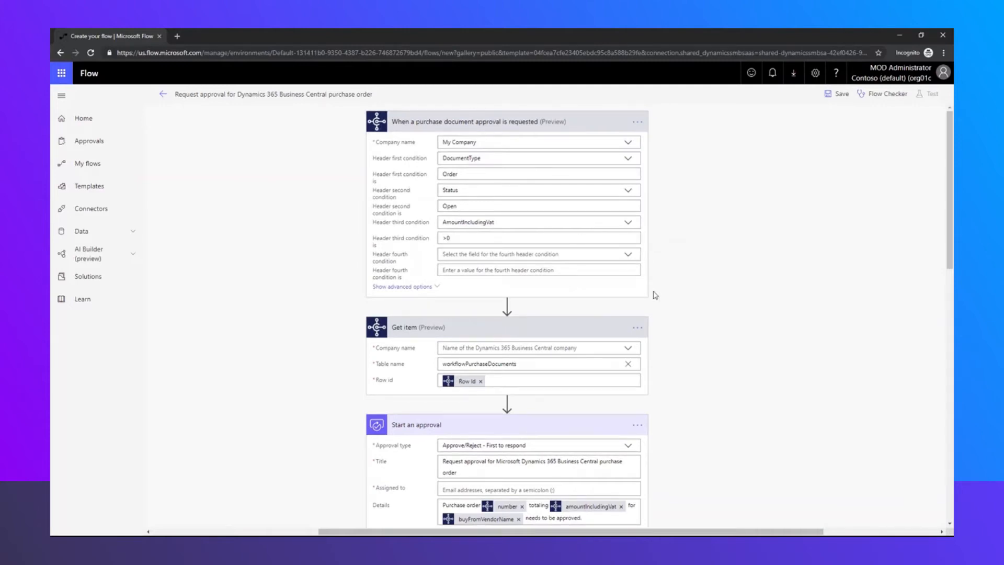
pyautogui.scroll(-2, 659, 295)
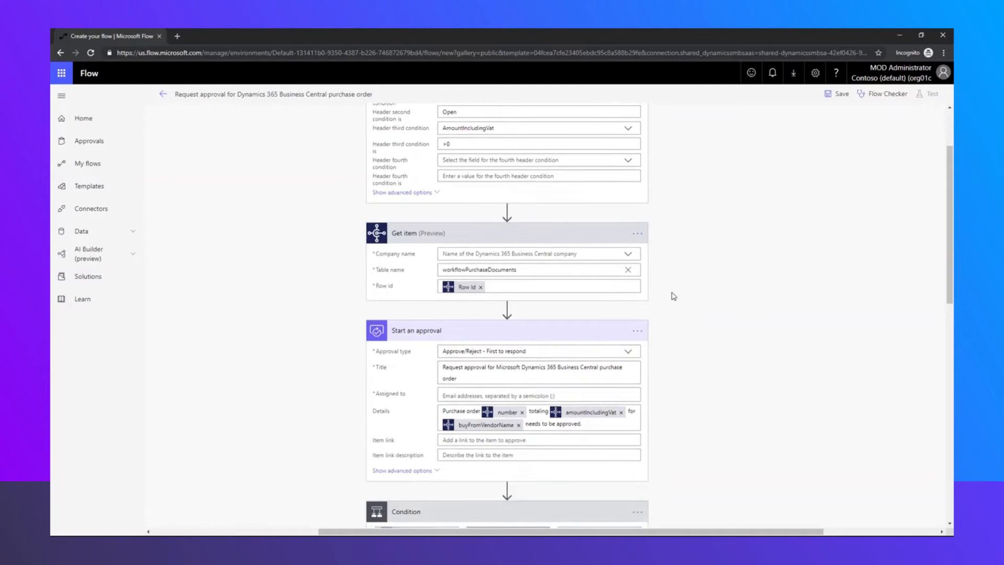
pyautogui.click(628, 255)
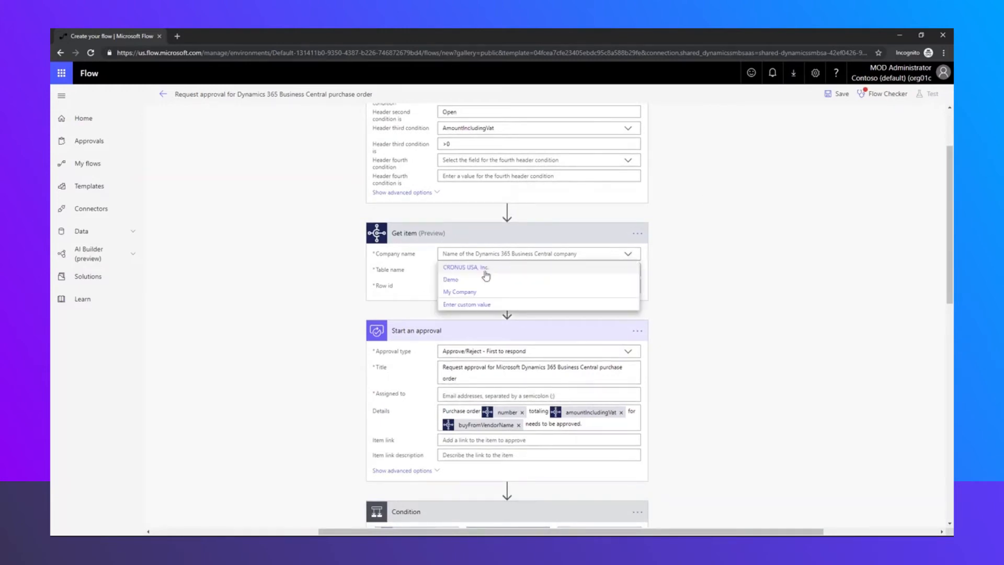
# Set the Get item step's Company name to My Company
pyautogui.click(468, 292)
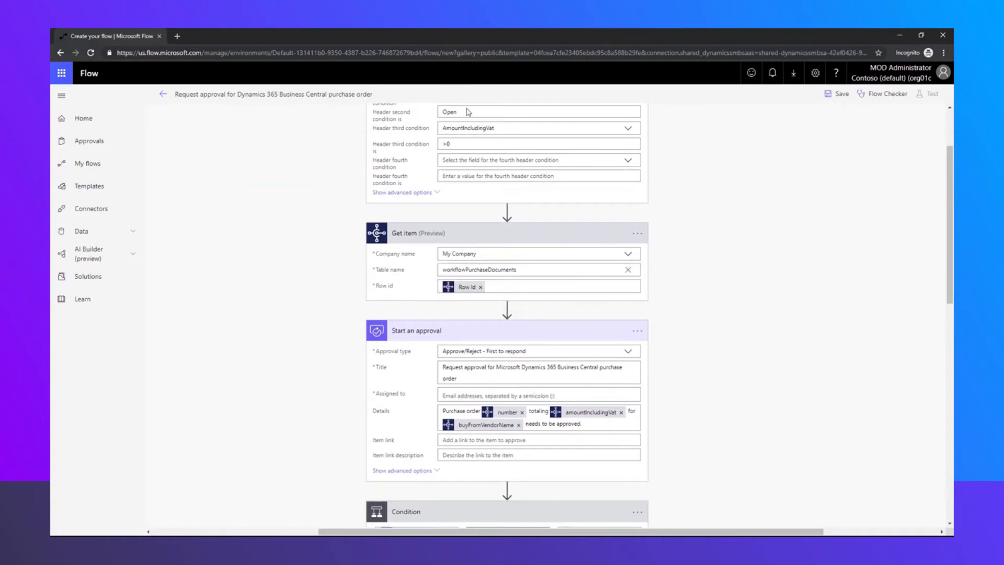
pyautogui.scroll(-2, 680, 324)
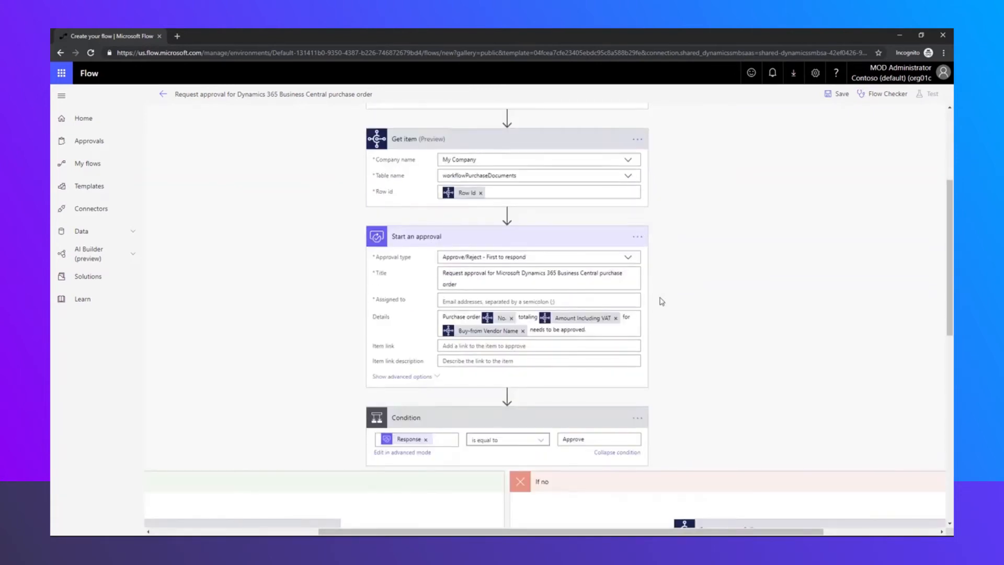
pyautogui.scroll(-1, 662, 302)
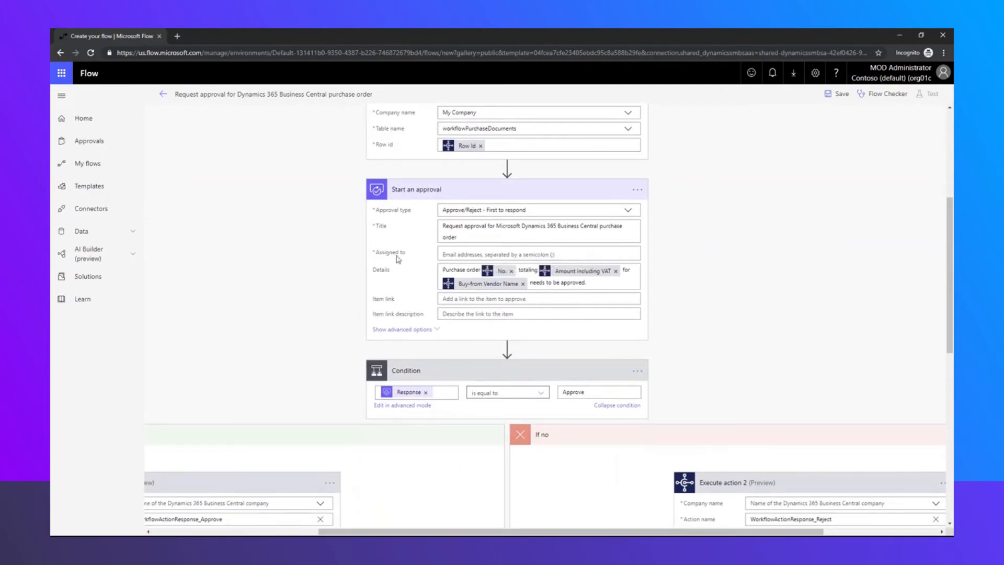
# Assign the Start an approval step to the administrator account by searching 'mod'
pyautogui.click(457, 256)
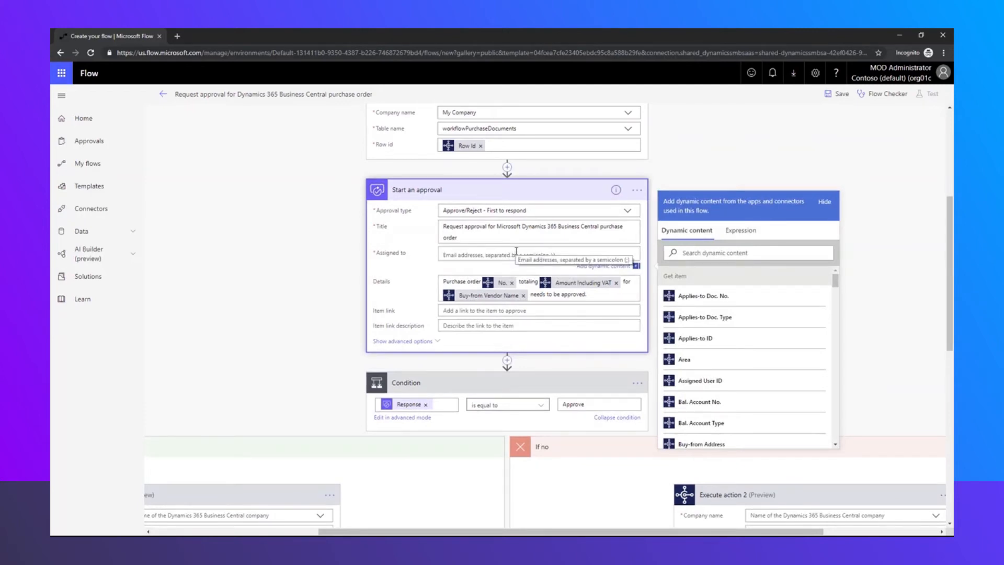
pyautogui.write('md')
pyautogui.press('BackSpace')
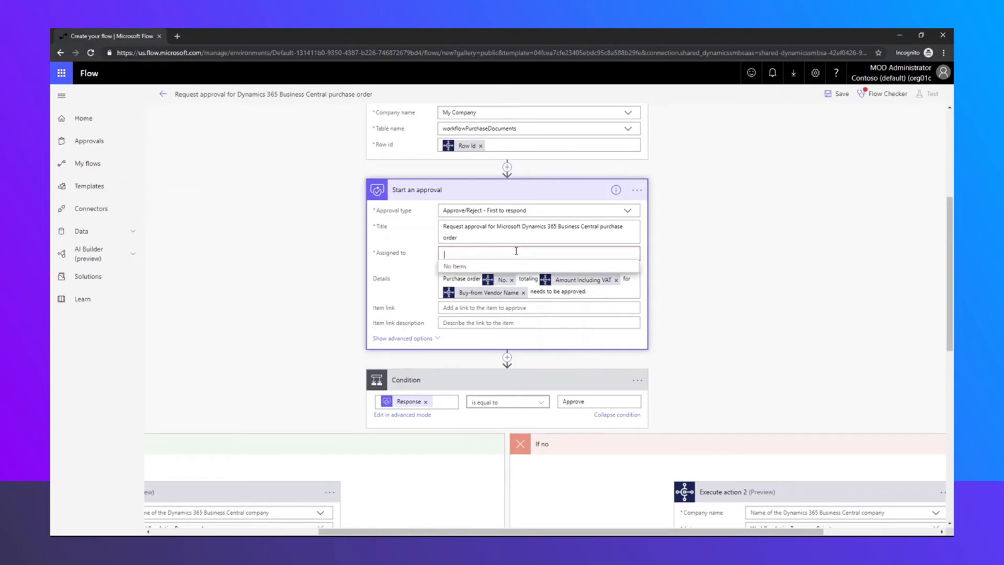
pyautogui.write('a')
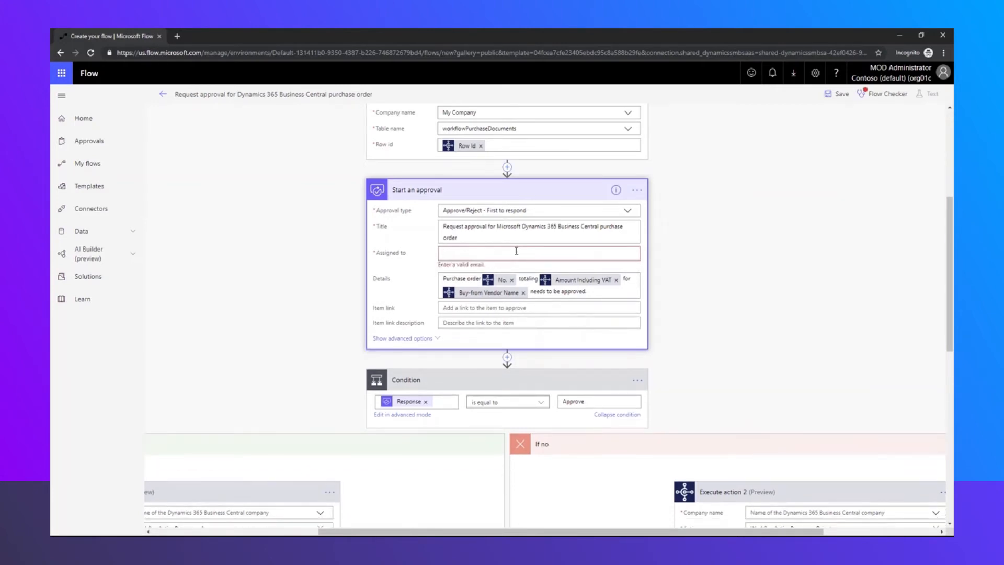
pyautogui.press('BackSpace')
pyautogui.write('mod')
pyautogui.click(527, 271)
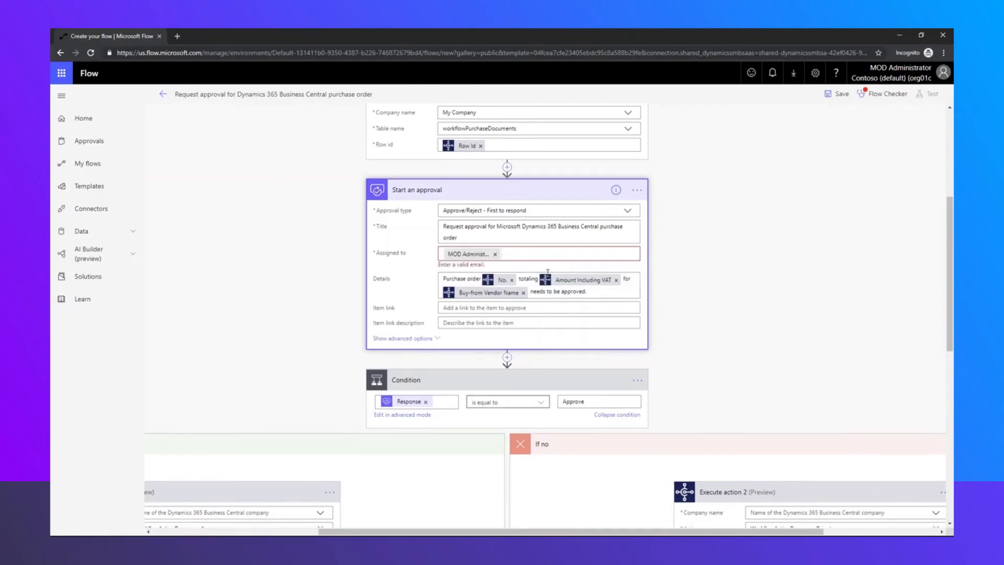
pyautogui.click(533, 258)
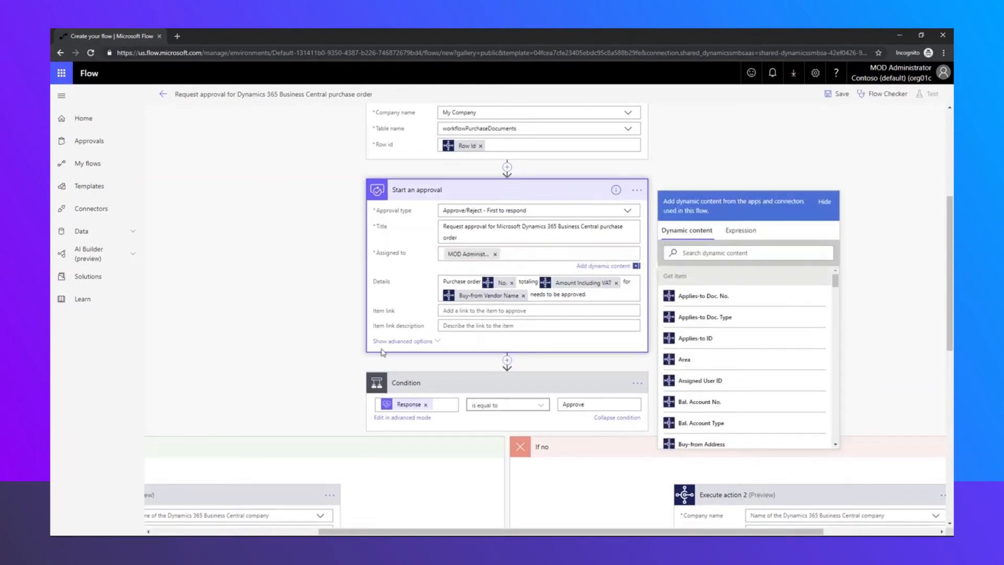
pyautogui.scroll(-1, 305, 340)
# Set Company name to My Company in both Execute action and Execute action 2
pyautogui.scroll(-2, 305, 345)
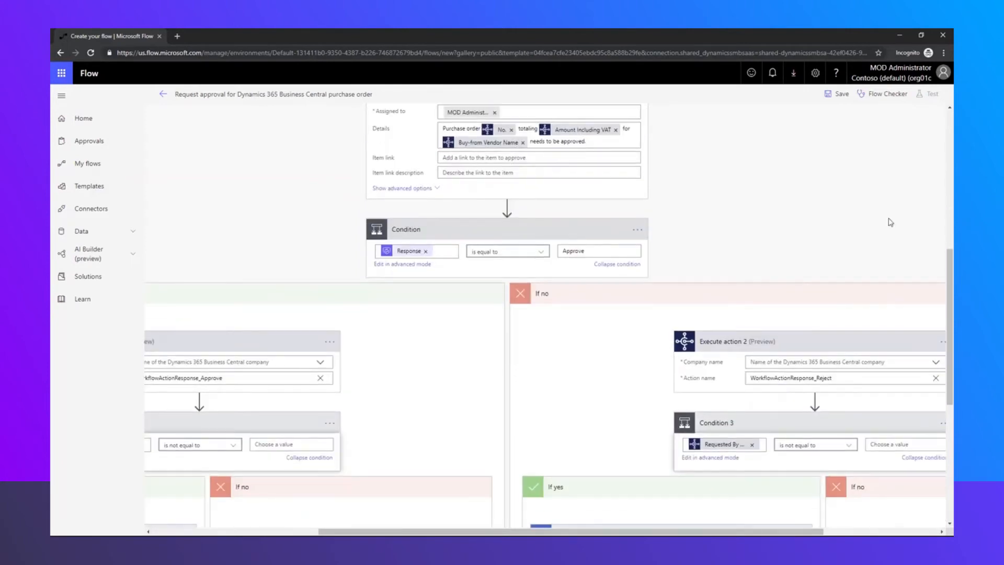
pyautogui.moveTo(586, 532); pyautogui.dragTo(421, 531)
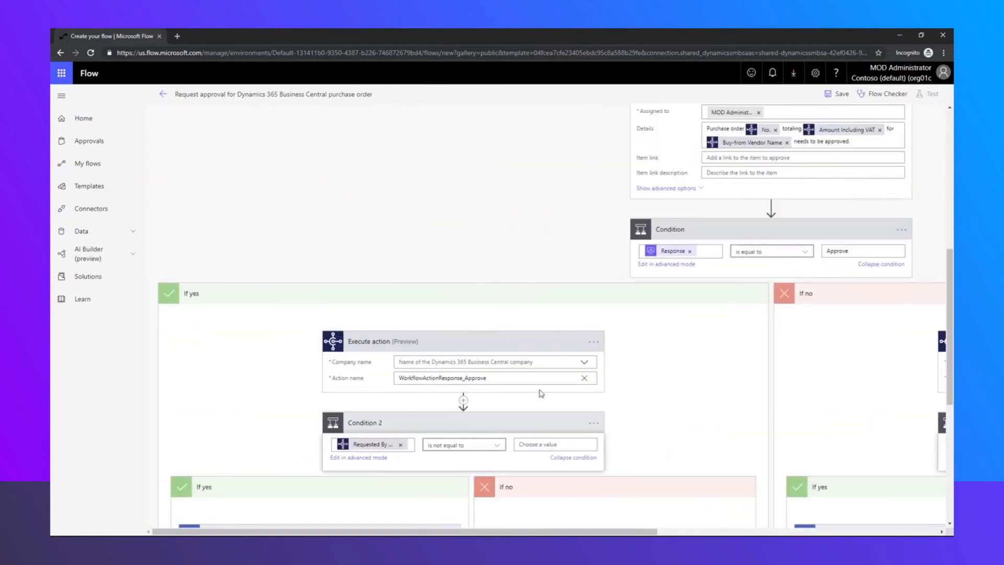
pyautogui.click(586, 365)
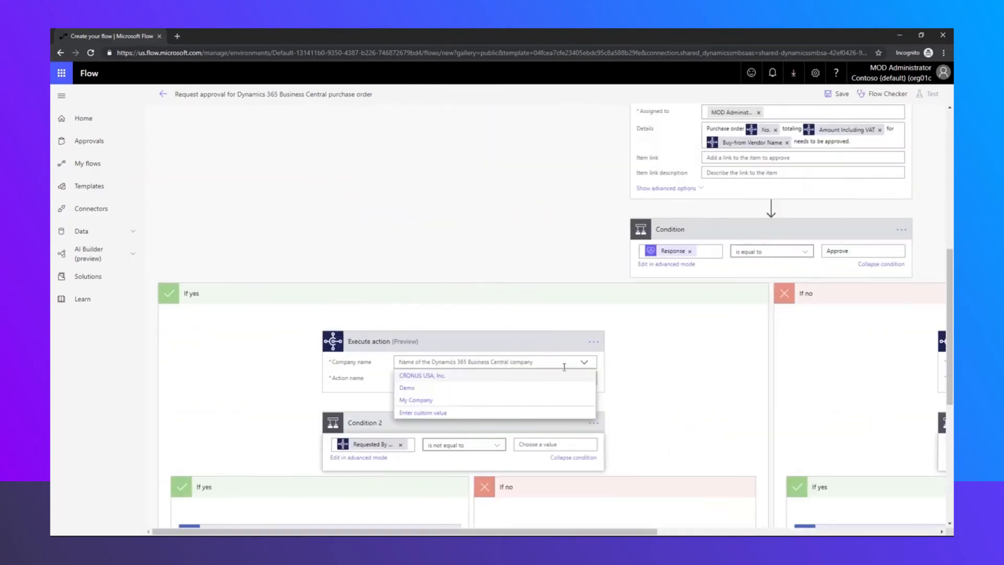
pyautogui.click(431, 404)
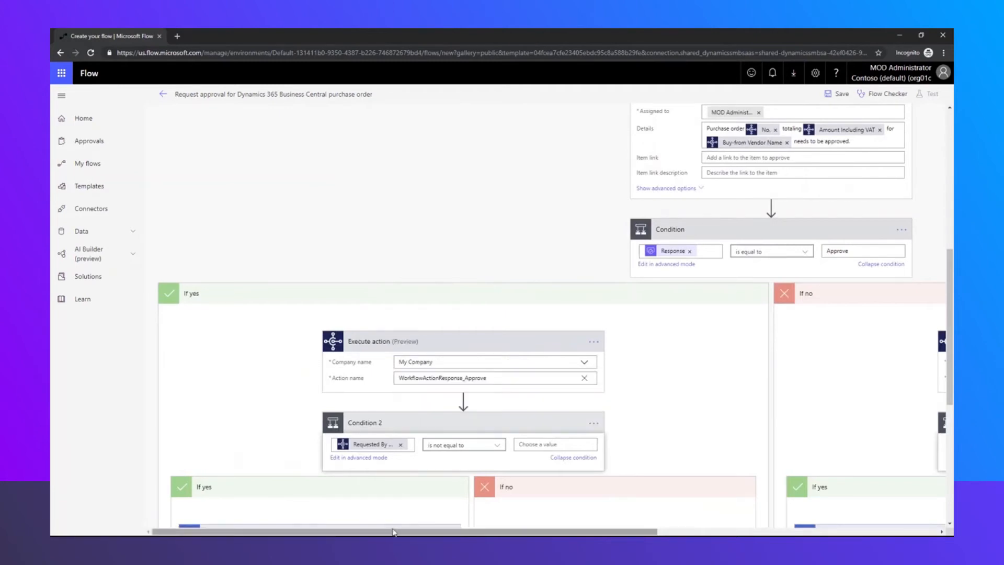
pyautogui.moveTo(394, 532); pyautogui.dragTo(676, 531)
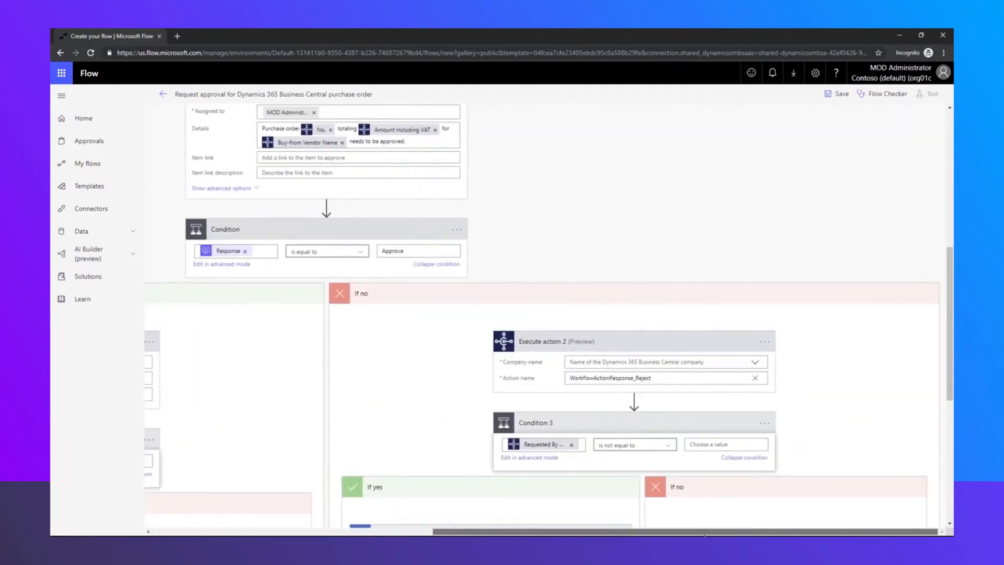
pyautogui.click(756, 363)
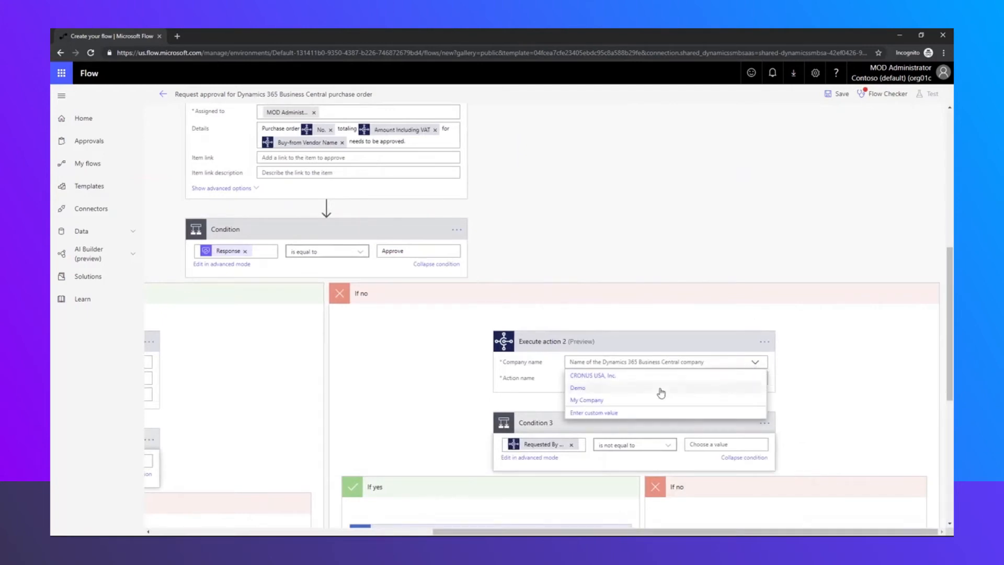
pyautogui.click(644, 405)
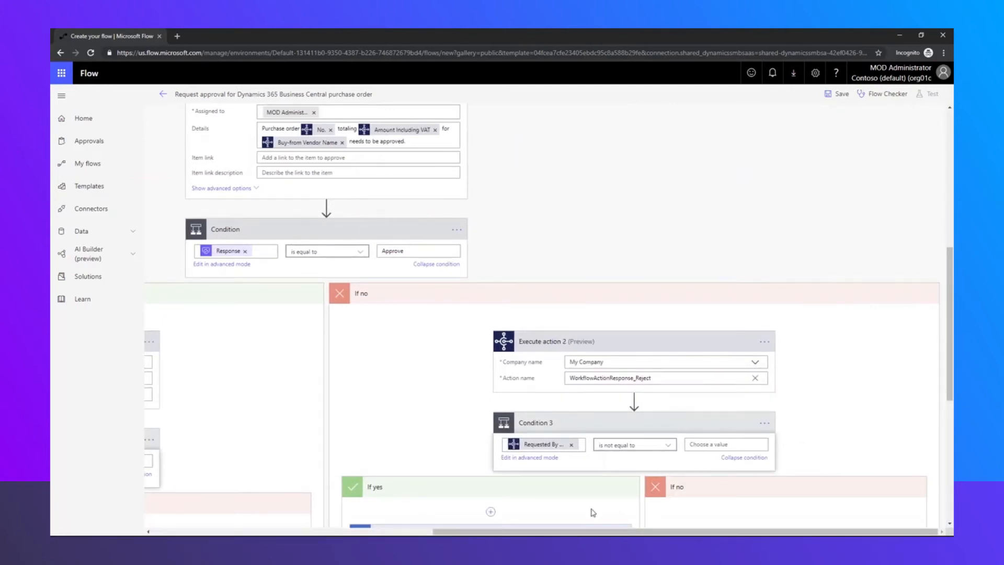
pyautogui.moveTo(583, 532); pyautogui.dragTo(354, 493)
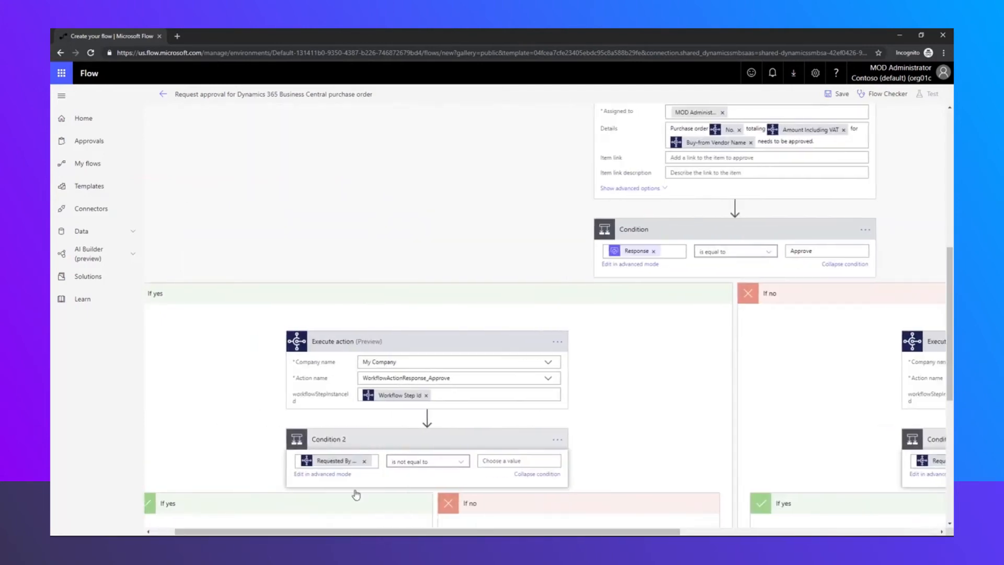
pyautogui.scroll(-5, 366, 470)
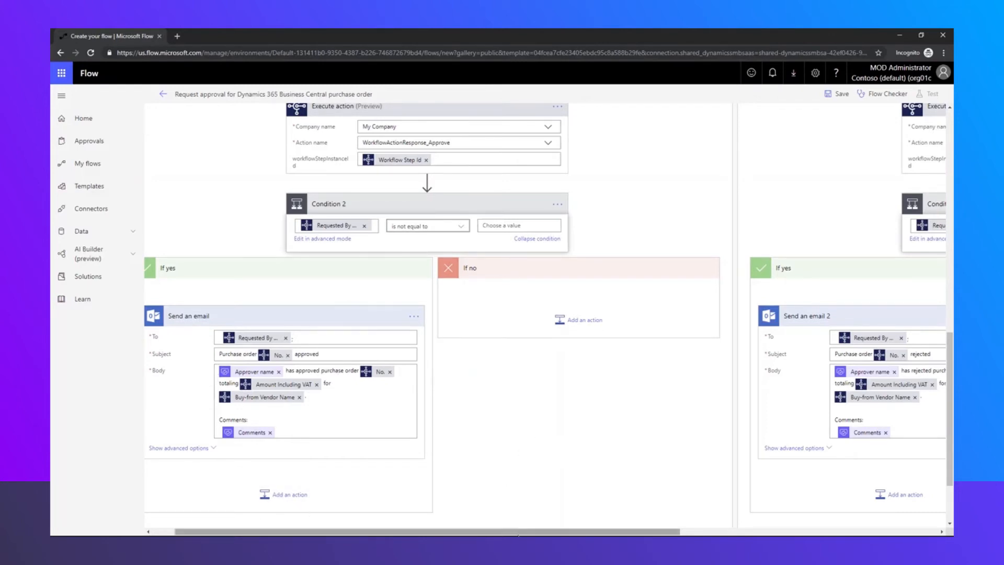
pyautogui.moveTo(519, 534); pyautogui.dragTo(753, 533)
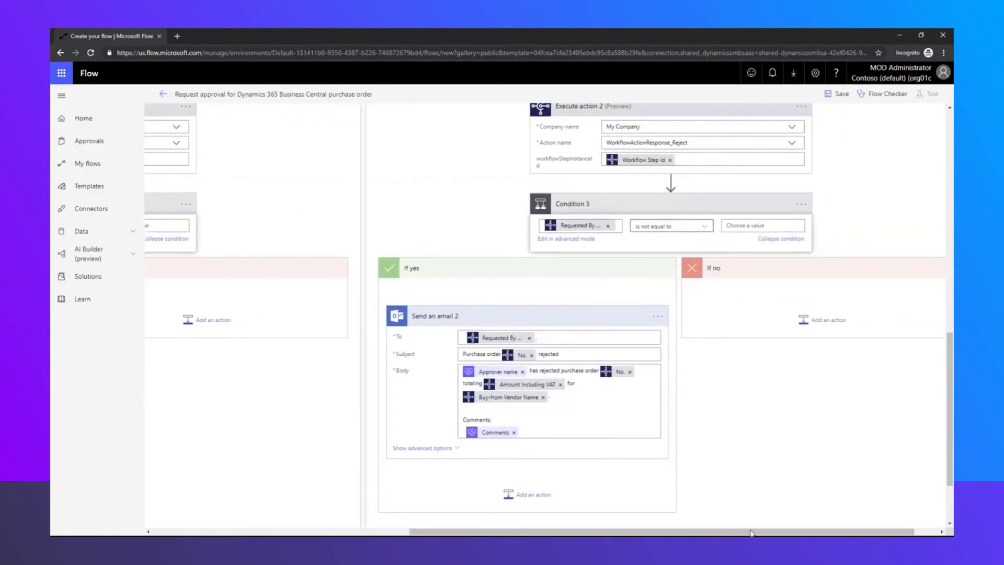
pyautogui.scroll(5, 677, 237)
pyautogui.scroll(7, 711, 199)
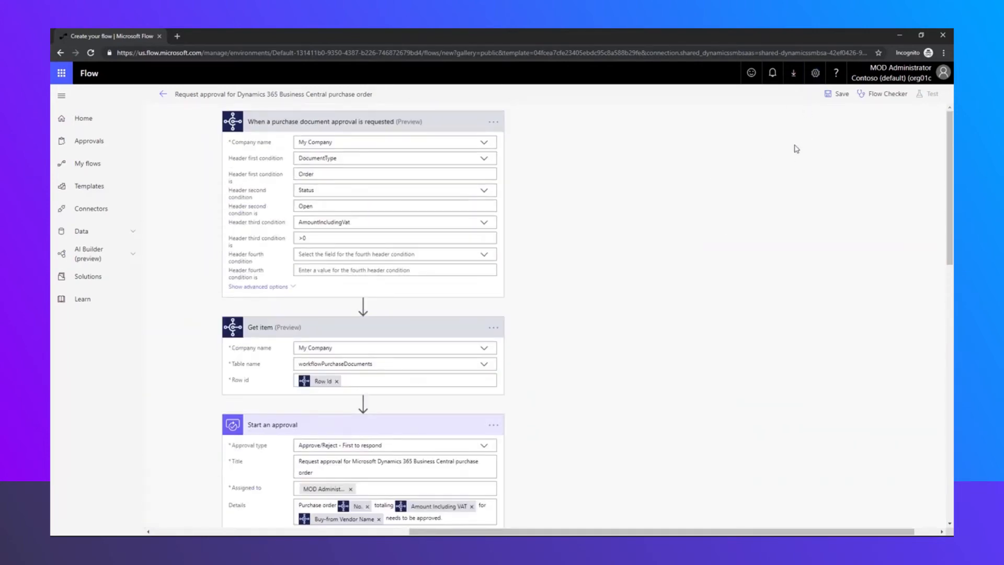
# Save the flow and start a test, performing the trigger action manually
pyautogui.click(837, 101)
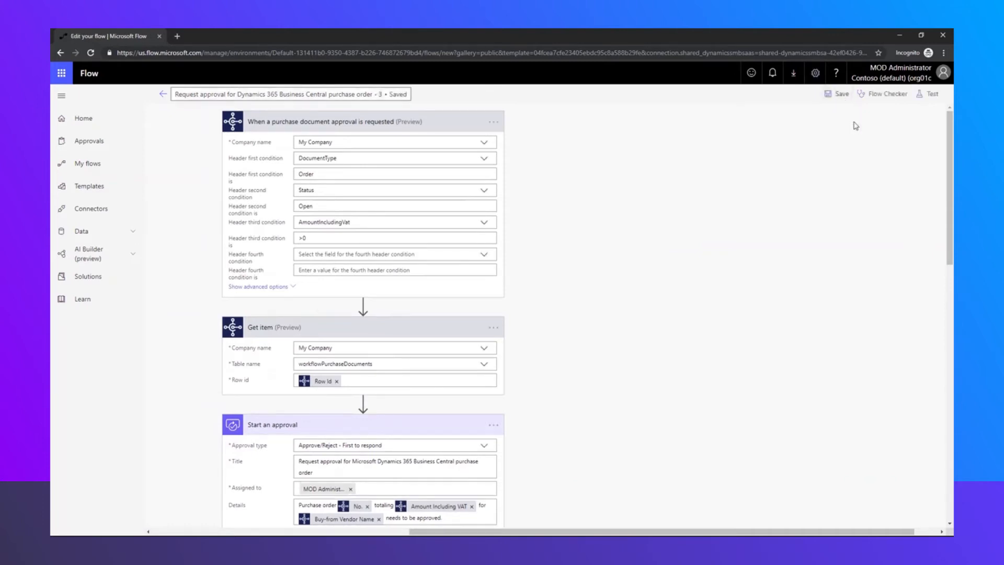
pyautogui.click(931, 95)
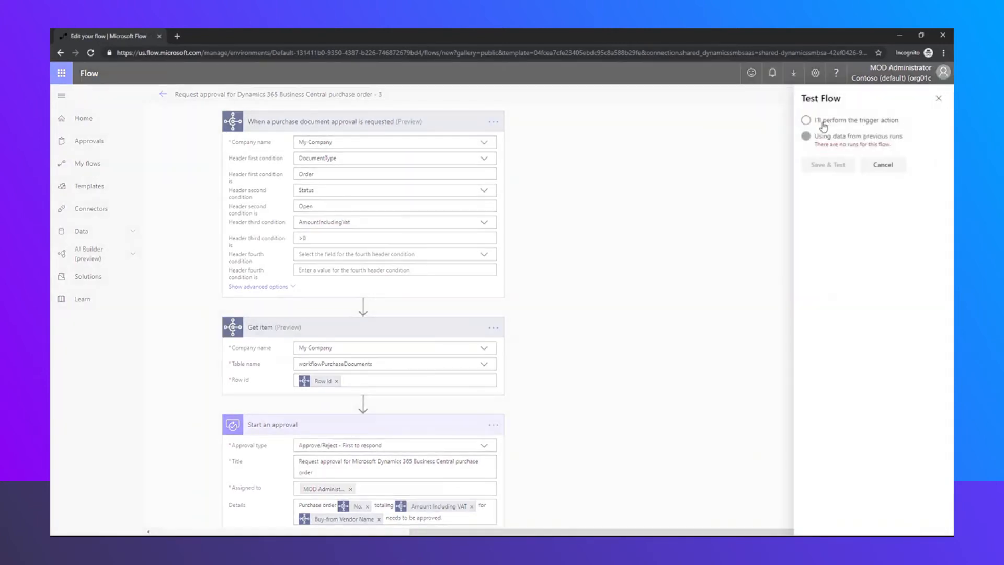
pyautogui.click(823, 126)
pyautogui.click(838, 167)
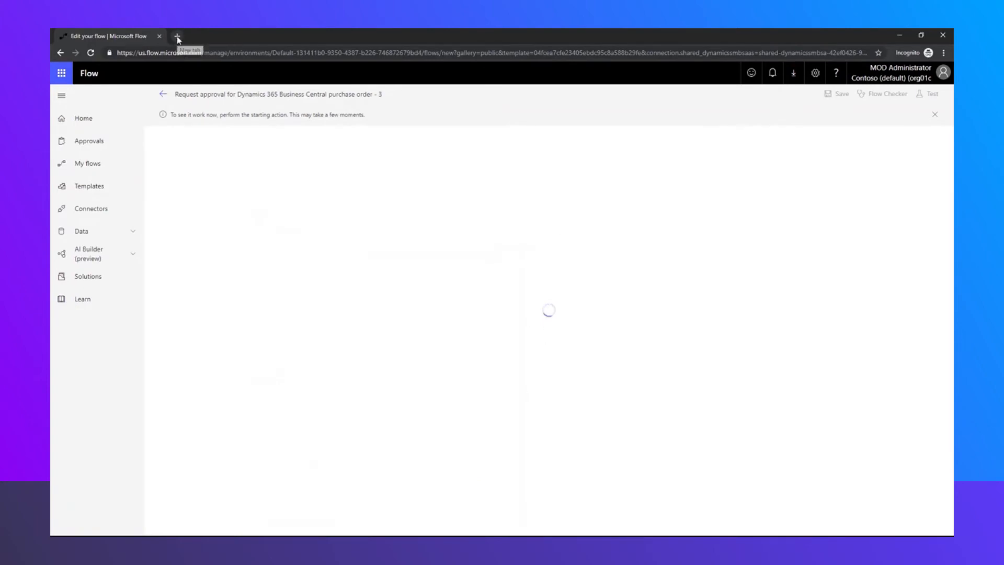
# Launch Business Central from Office 365 home through the Dynamics 365 tile
pyautogui.click(60, 75)
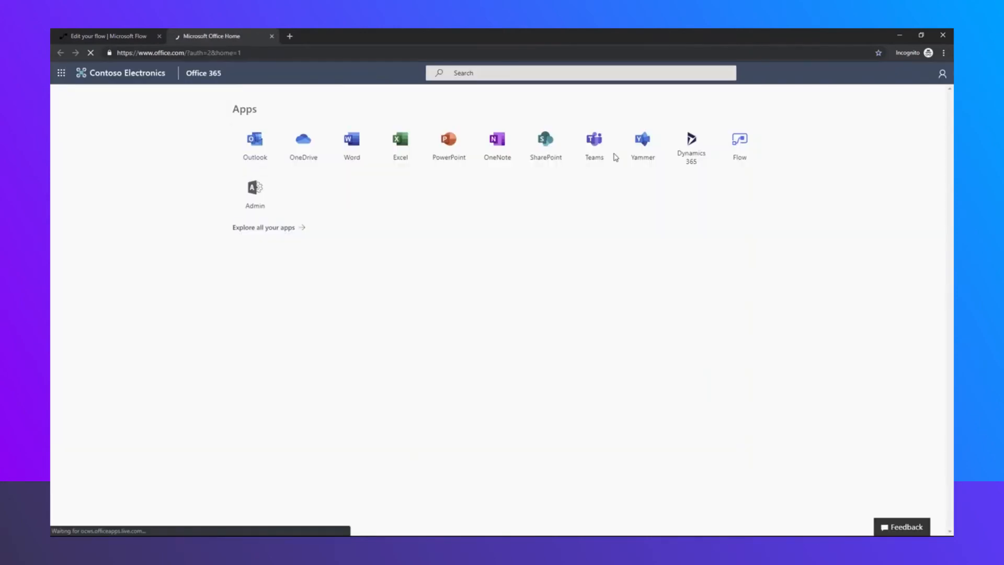
pyautogui.click(698, 149)
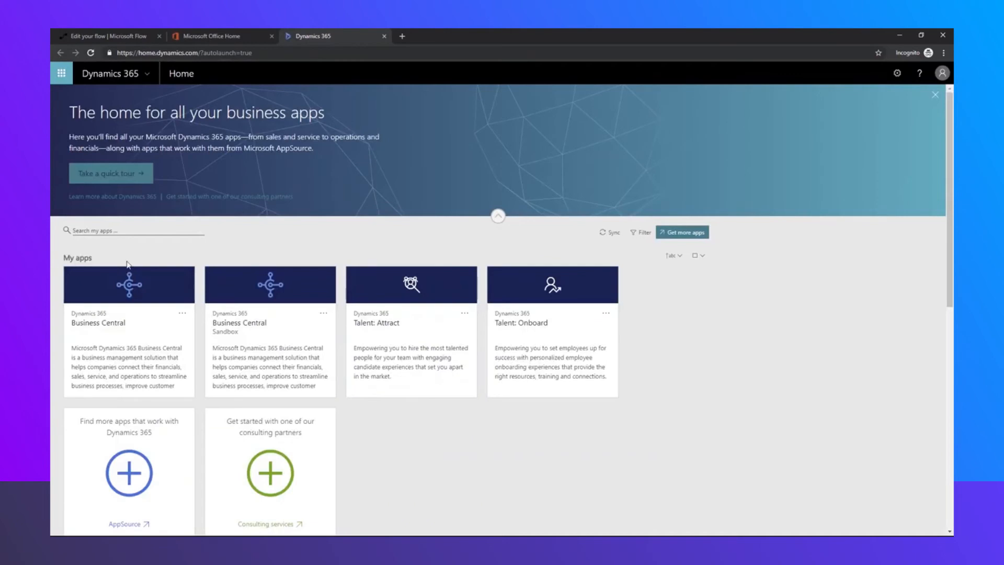
pyautogui.click(140, 350)
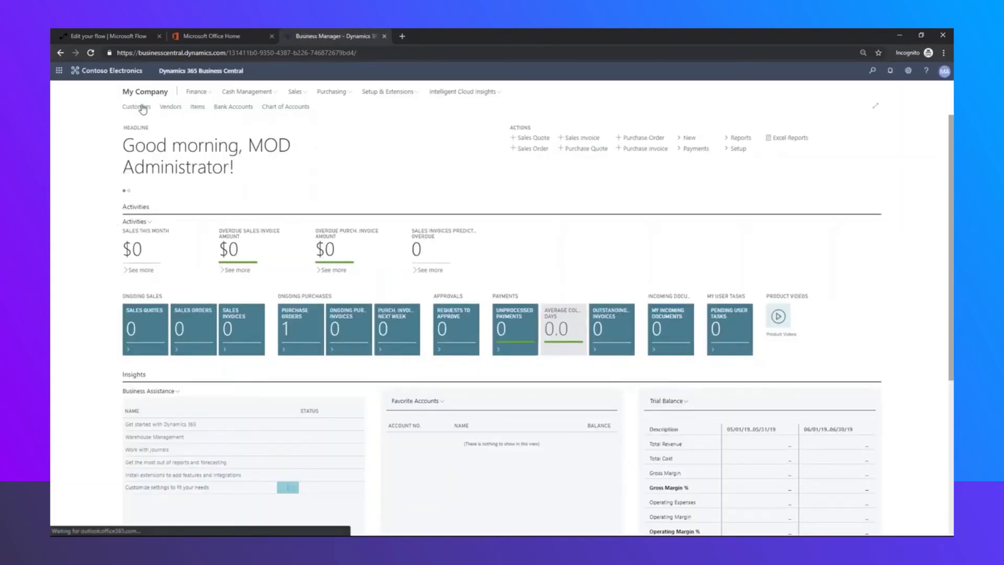
# Start a new purchase order from the Purchase Orders list with Test Vendor as vendor
pyautogui.click(343, 94)
pyautogui.click(265, 106)
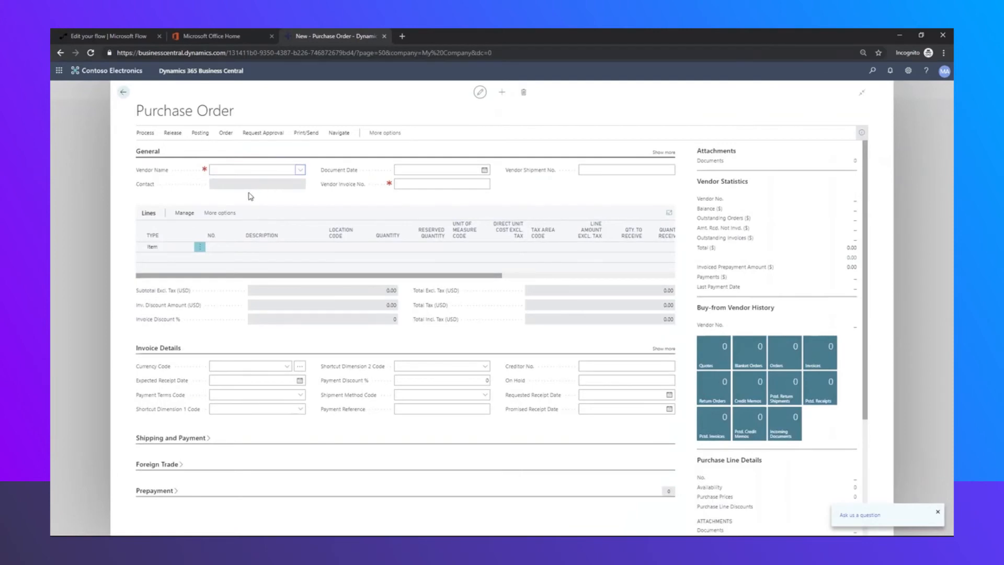
pyautogui.click(300, 170)
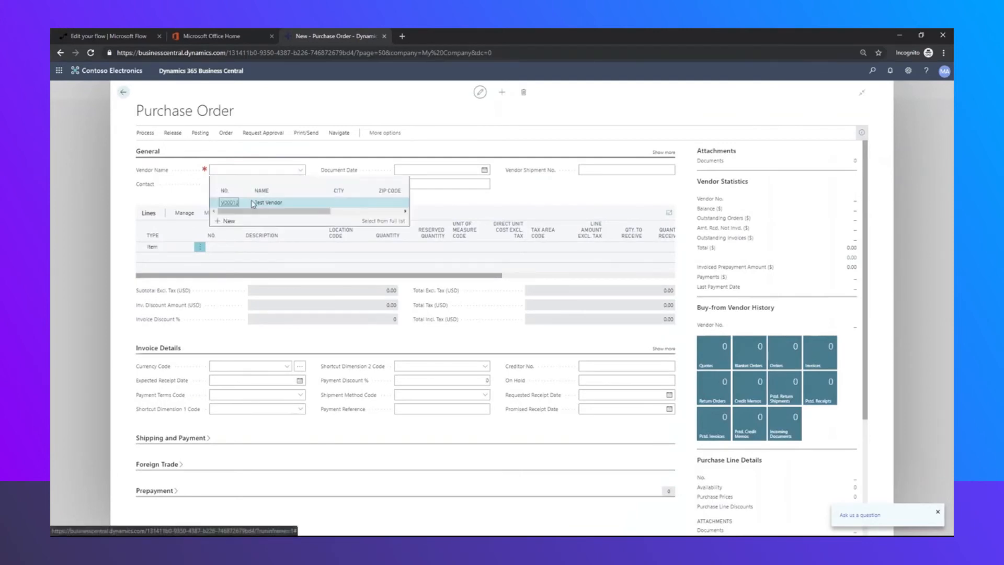
pyautogui.click(247, 203)
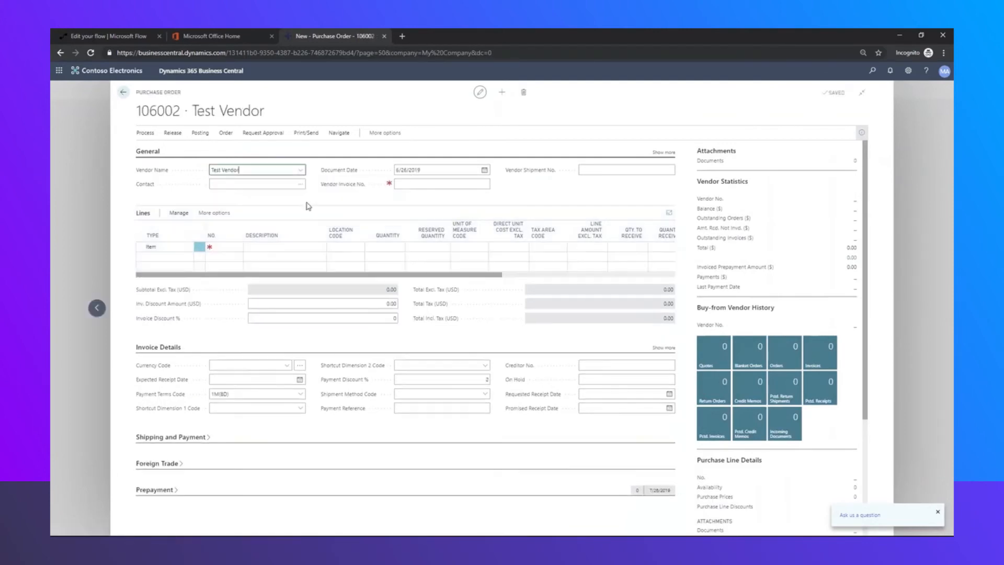
# Add an order line of 10 Test Item at unit cost 5.00, then return to the list
pyautogui.click(229, 246)
pyautogui.click(239, 246)
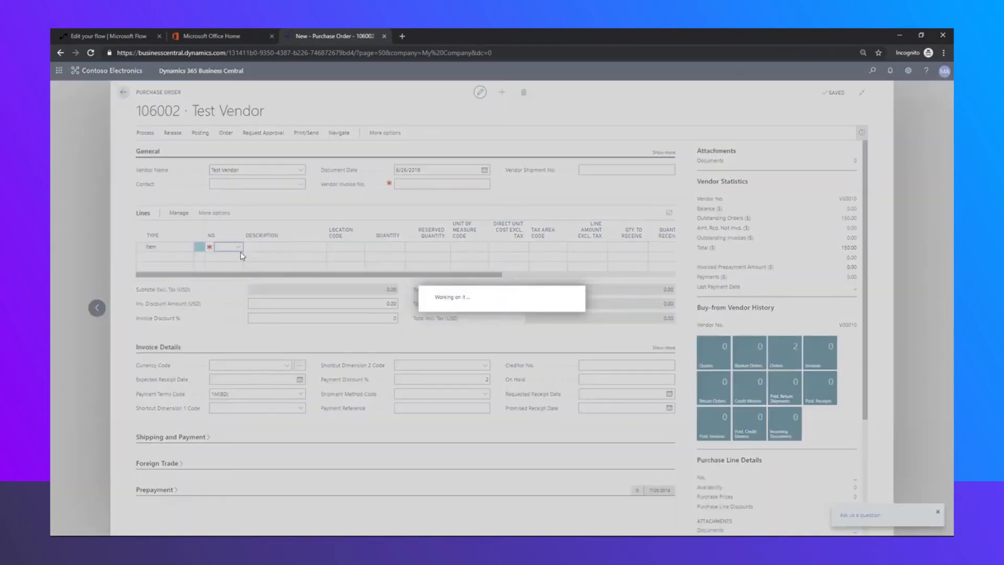
pyautogui.click(328, 279)
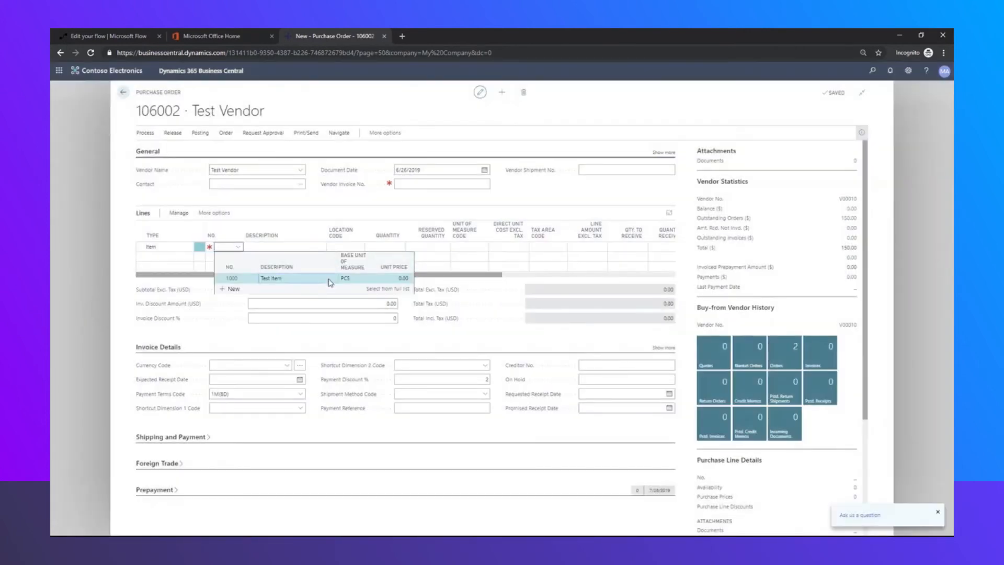
pyautogui.click(394, 247)
pyautogui.write('10')
pyautogui.click(500, 247)
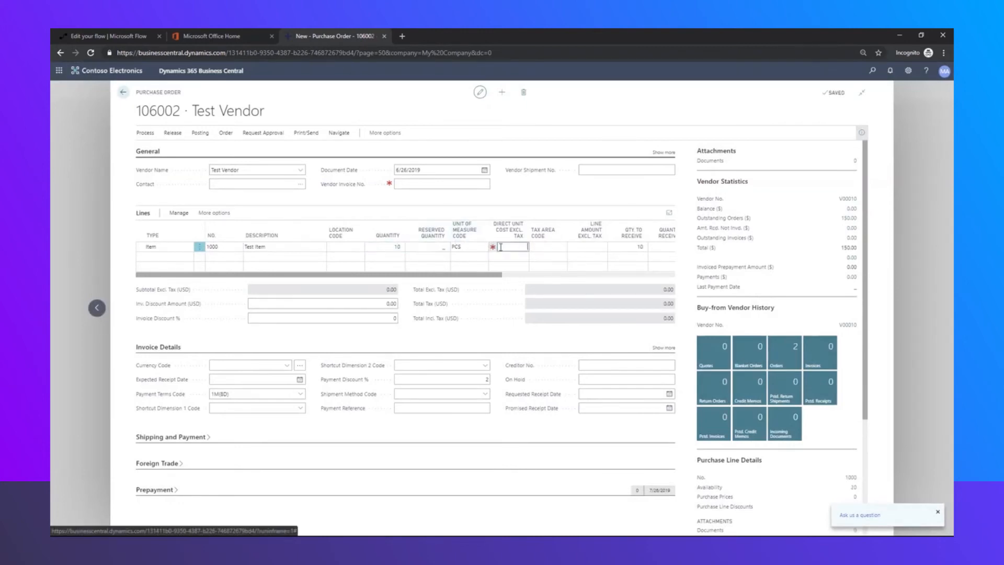
pyautogui.write('5.0')
pyautogui.press('Tab')
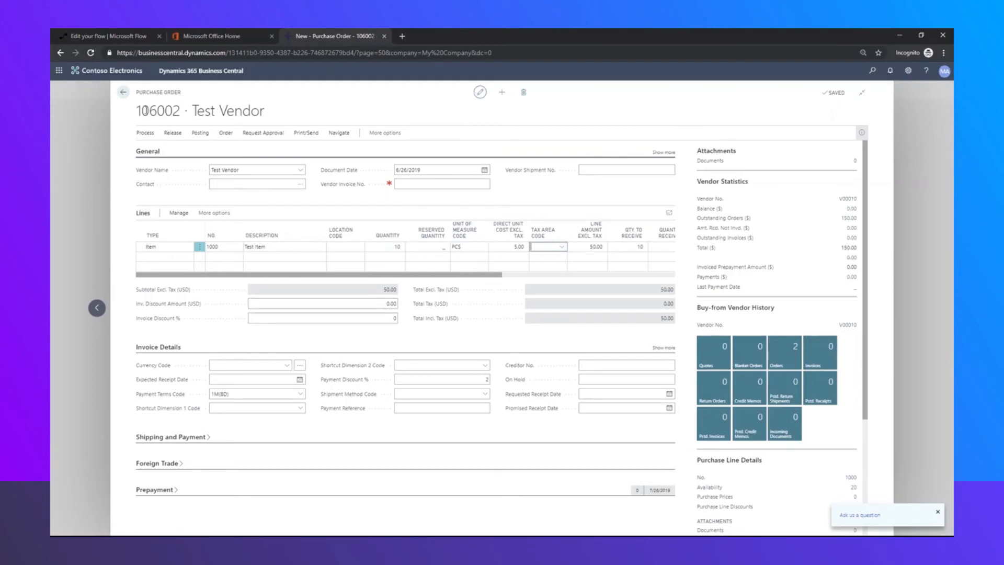
pyautogui.click(125, 94)
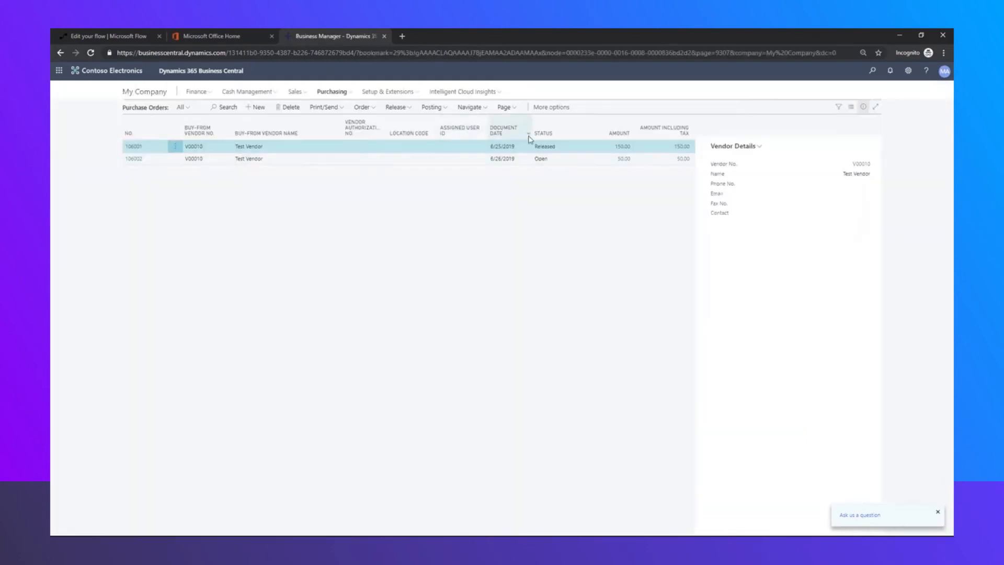
# Open purchase order 106002 and try releasing it, dismissing the approval-required message
pyautogui.click(560, 160)
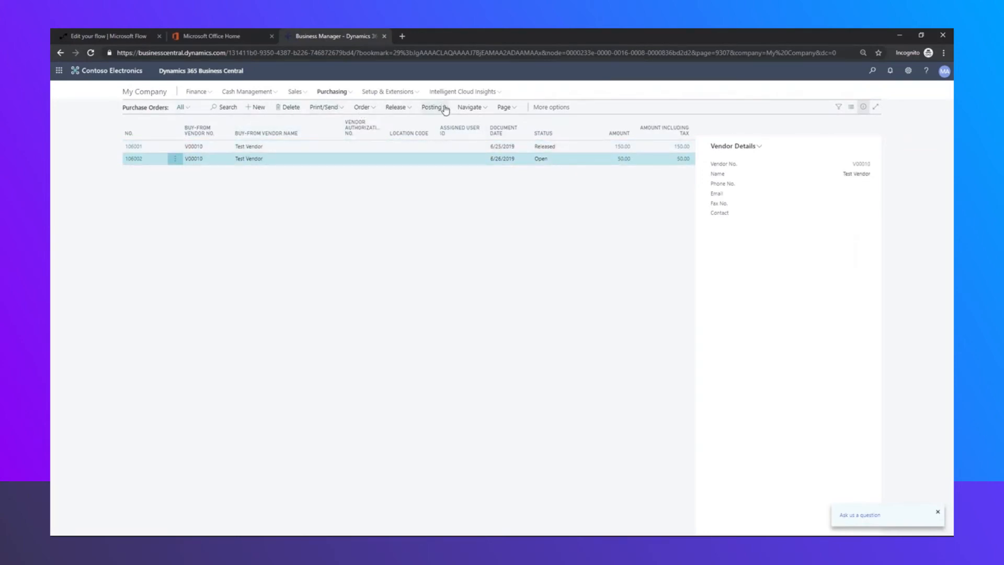
pyautogui.click(134, 161)
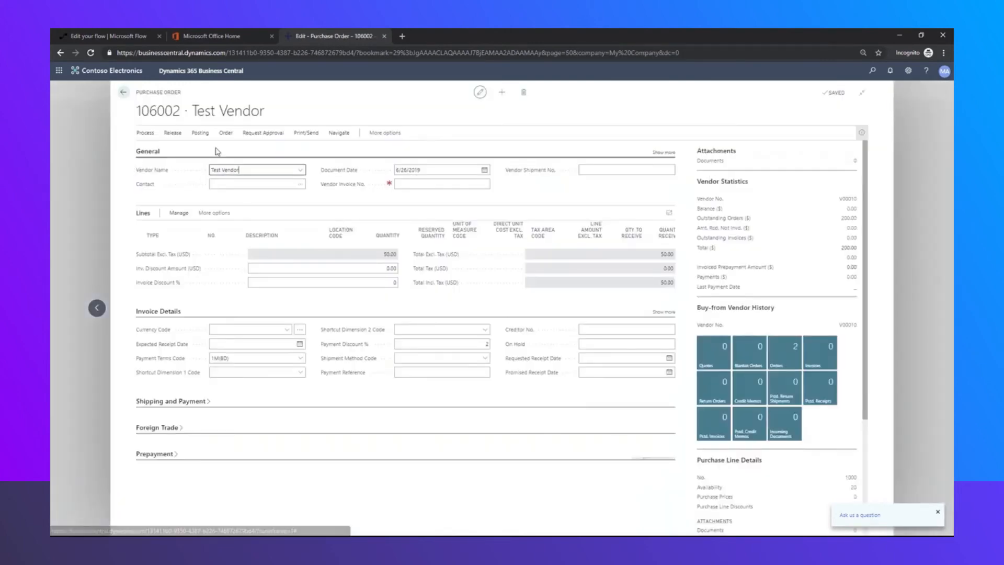
pyautogui.click(173, 133)
pyautogui.click(151, 151)
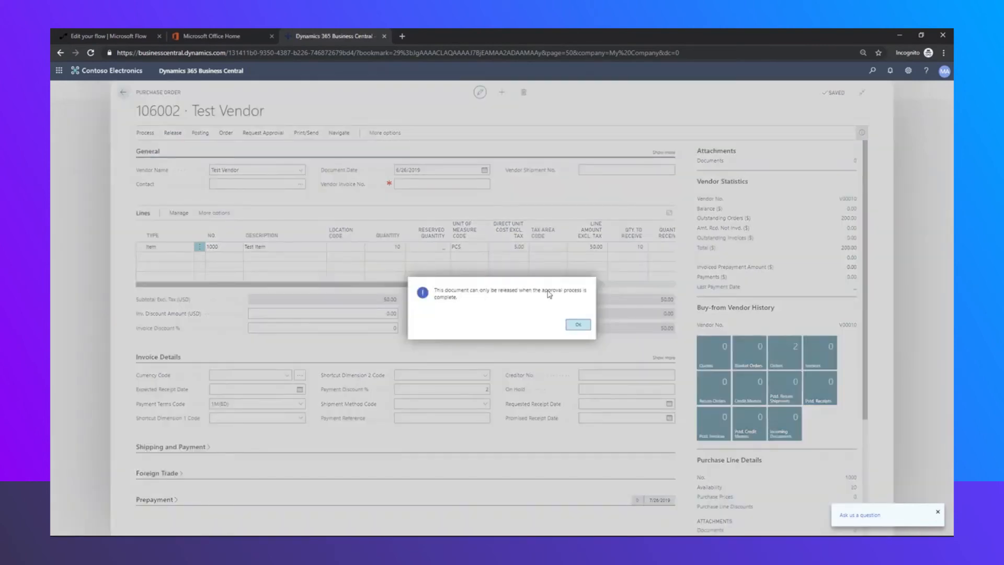
pyautogui.click(579, 325)
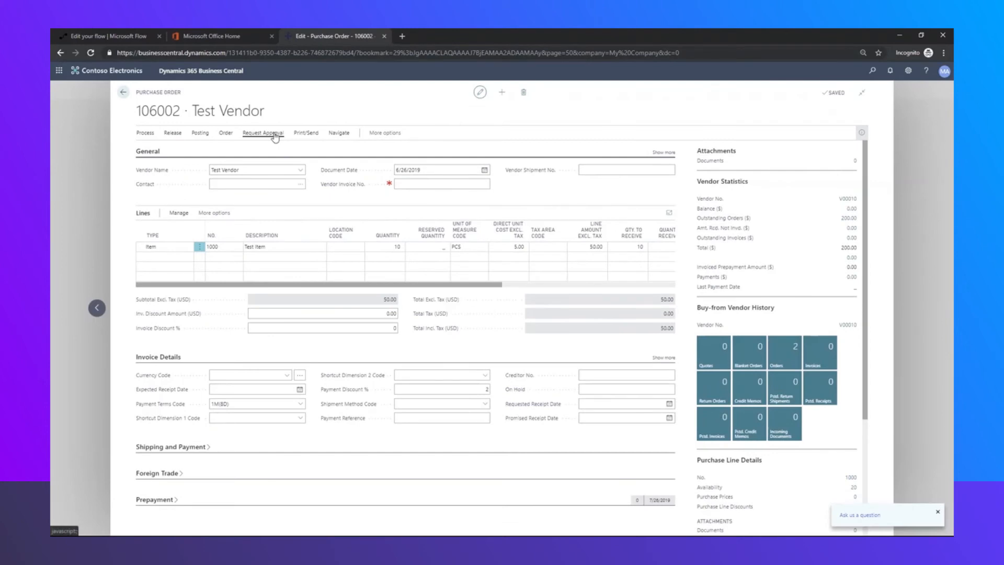
# Send order 106002 for approval, then return to the Microsoft Flow tab
pyautogui.click(263, 133)
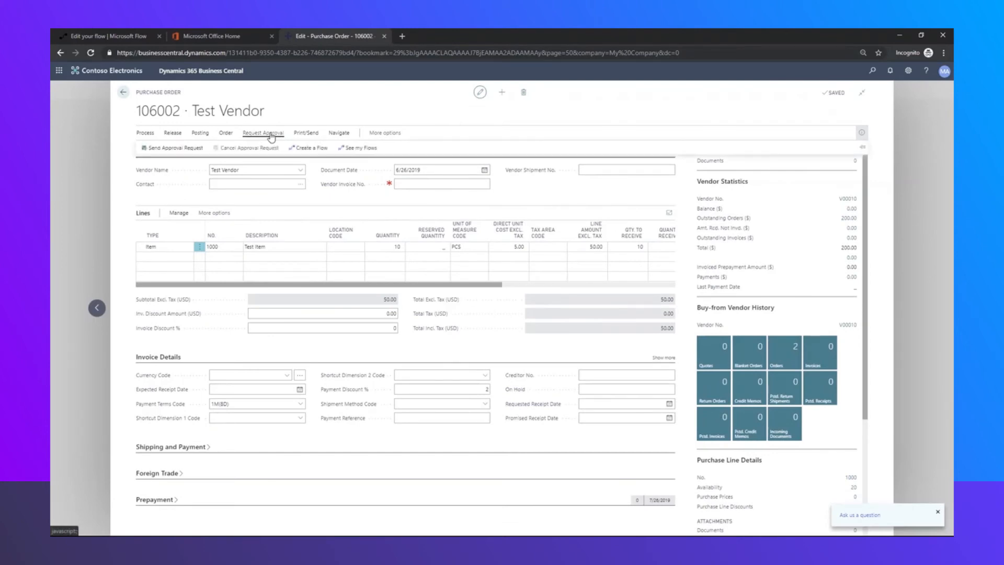
pyautogui.click(175, 149)
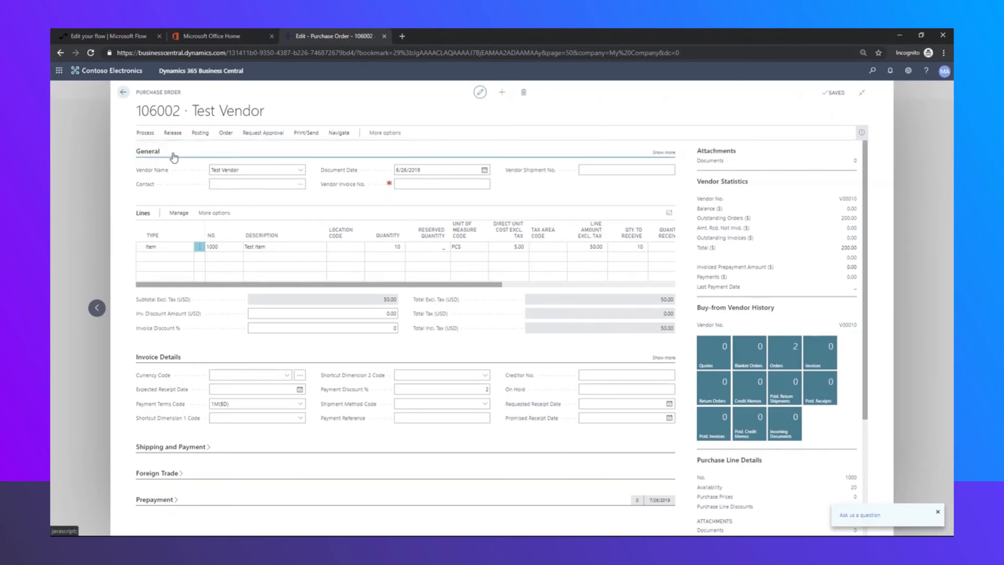
pyautogui.click(123, 95)
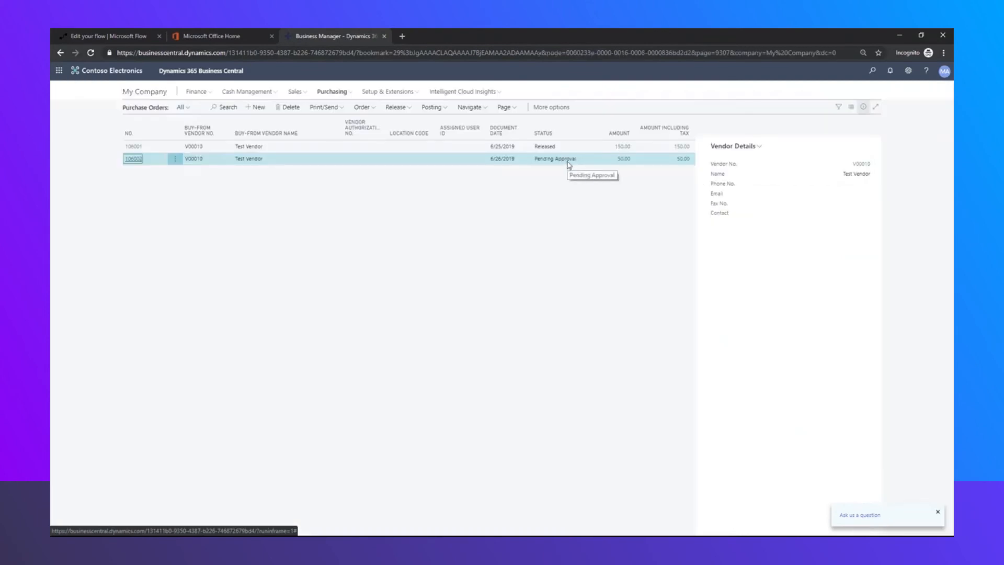
pyautogui.click(90, 37)
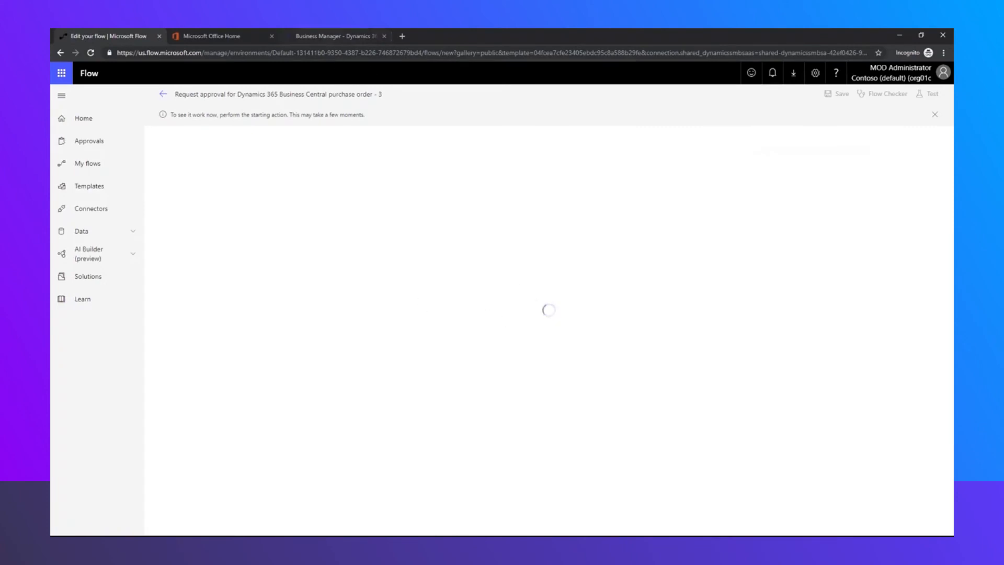
# Check the Purchase Orders list, open Outlook mail from Office home, then view the flow's current run
pyautogui.click(323, 37)
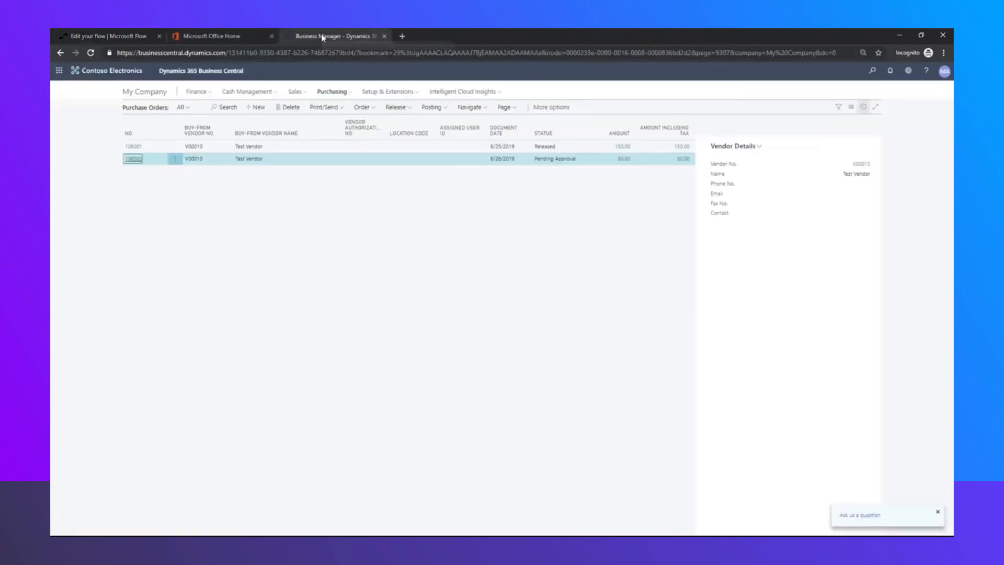
pyautogui.click(223, 36)
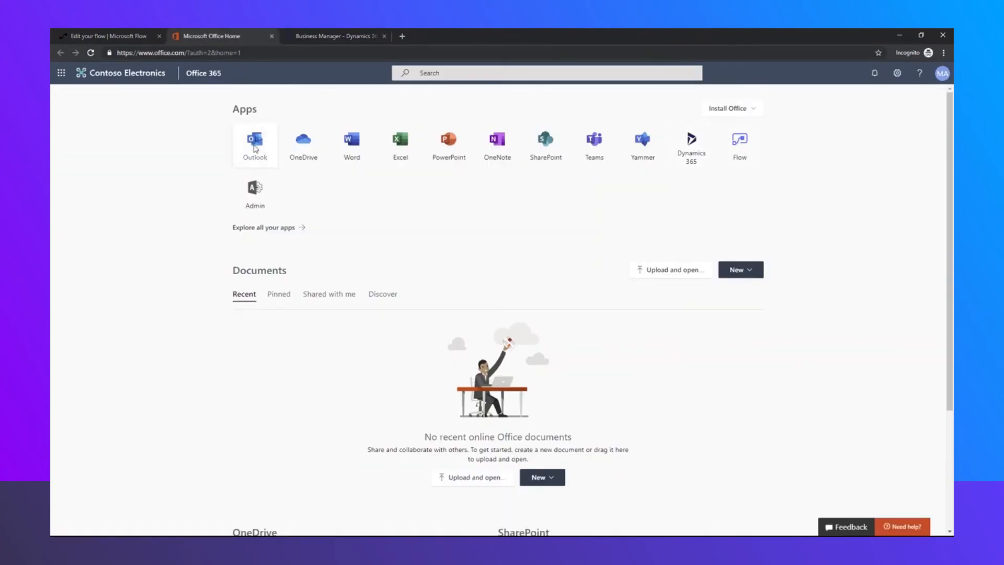
pyautogui.click(254, 142)
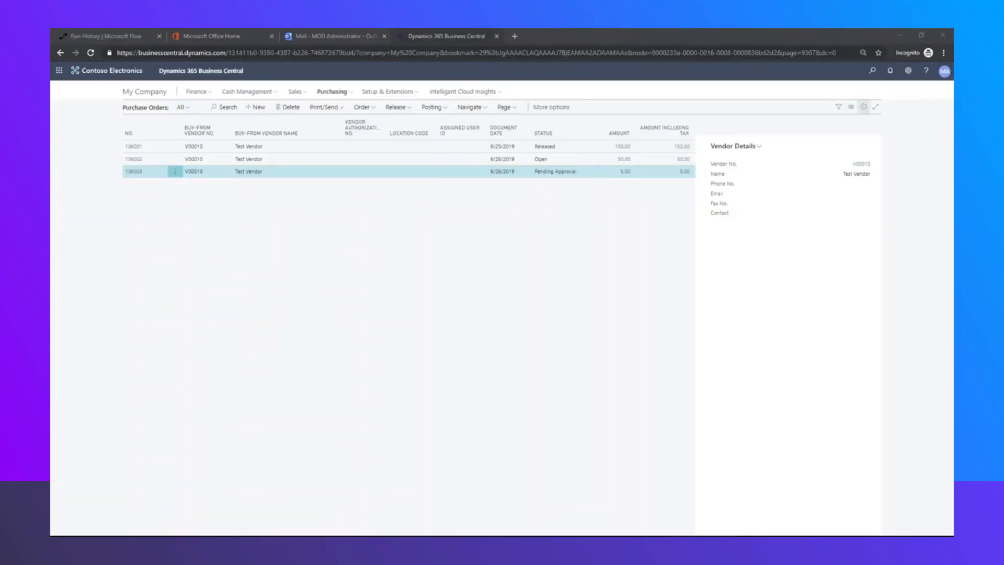
pyautogui.click(121, 36)
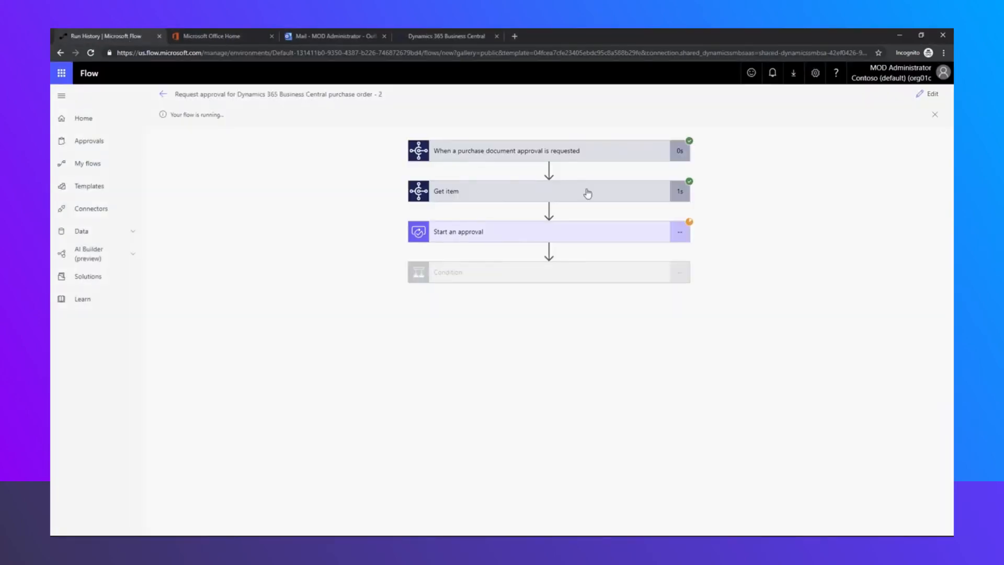
# Review the Get item outputs and waiting Start an approval step, then bring the approver's Outlook into view
pyautogui.click(587, 193)
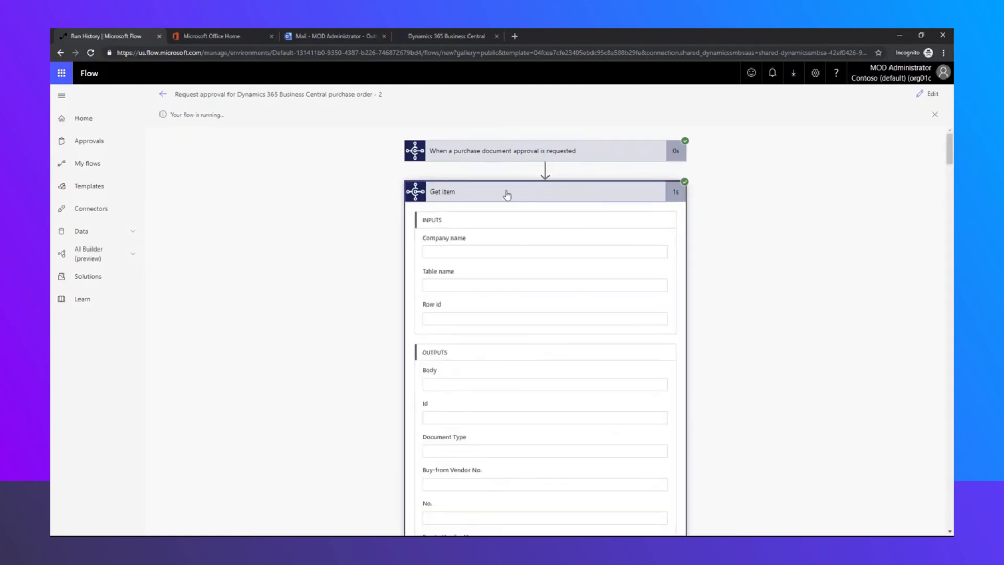
pyautogui.scroll(-3, 679, 366)
pyautogui.scroll(-20, 756, 386)
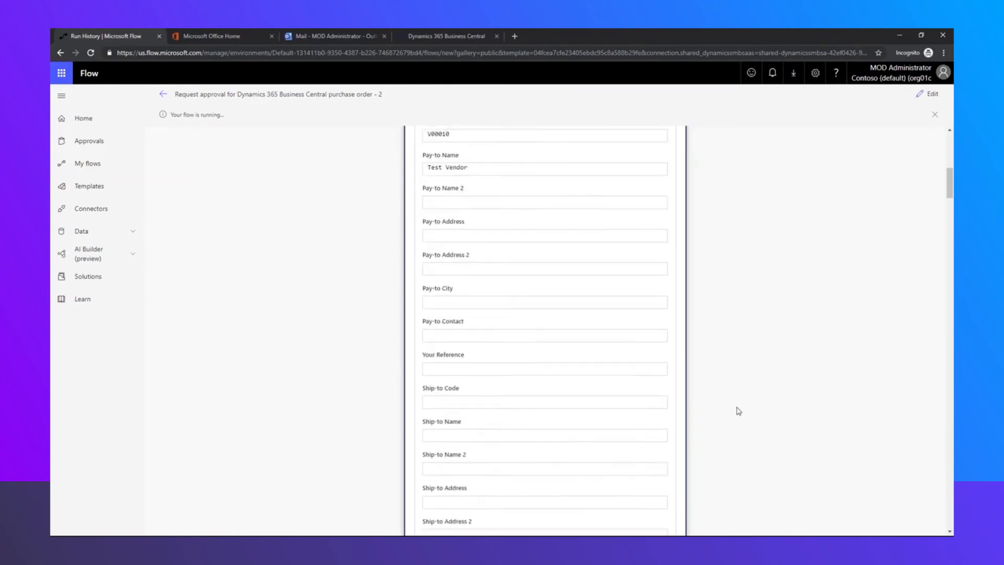
pyautogui.scroll(-20, 732, 432)
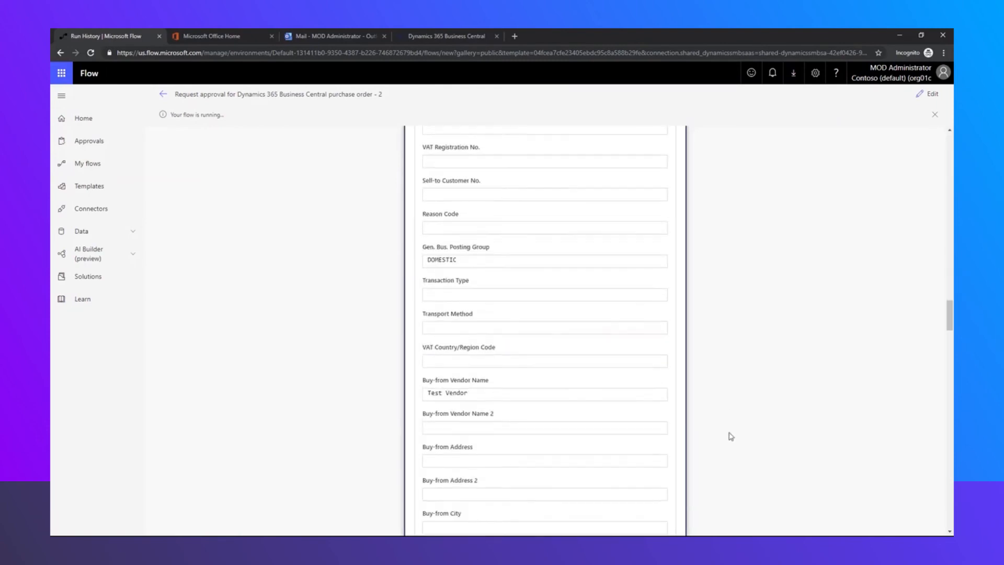
pyautogui.scroll(-20, 743, 425)
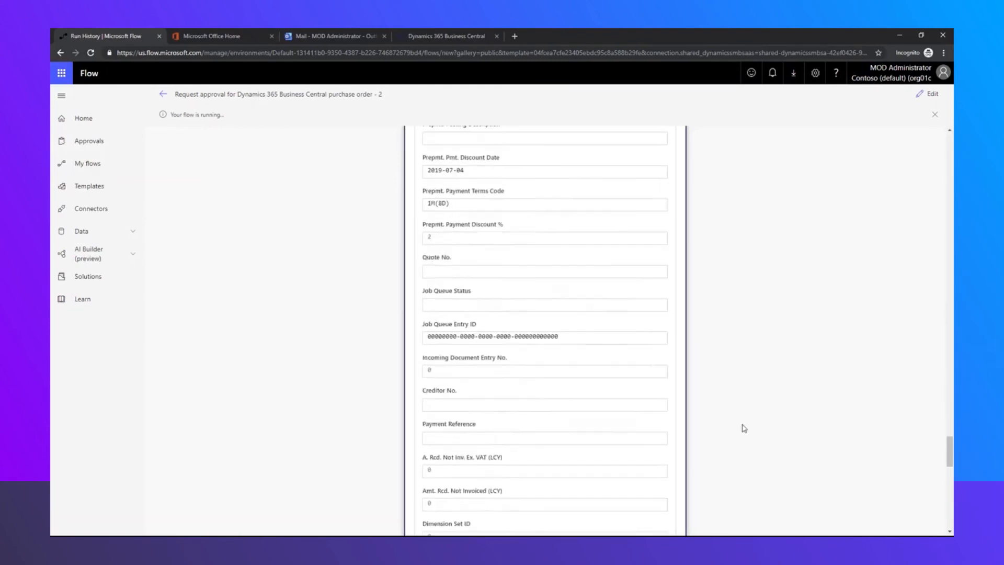
pyautogui.click(552, 453)
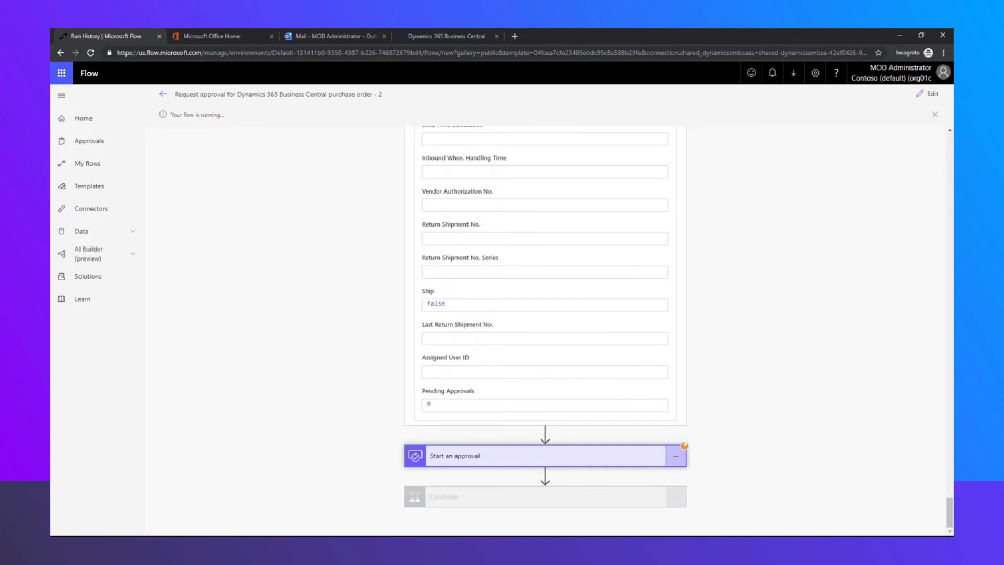
pyautogui.moveTo(952, 89); pyautogui.dragTo(349, 71)
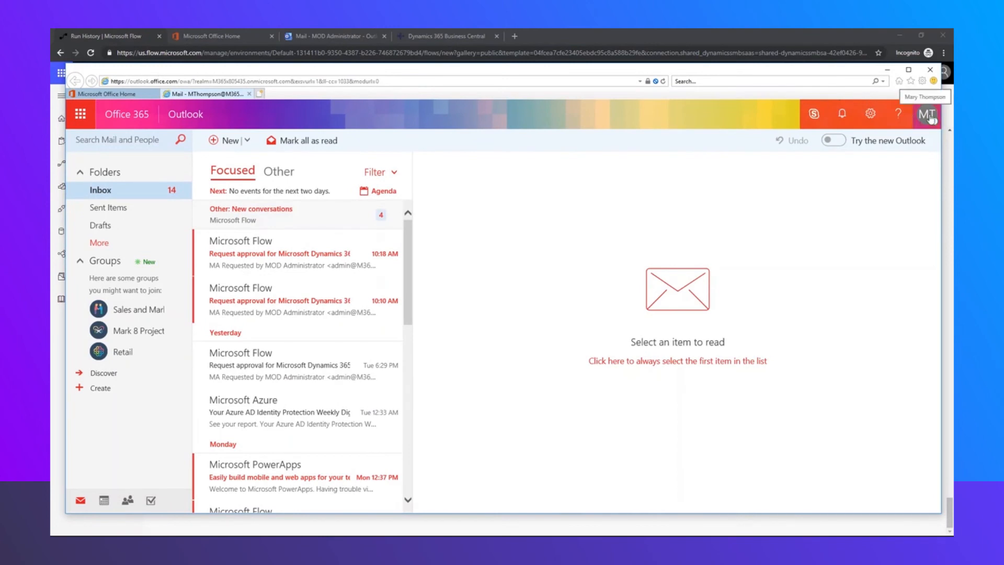
# Open the newest approval request email and compare it with Business Central's purchase orders
pyautogui.click(300, 259)
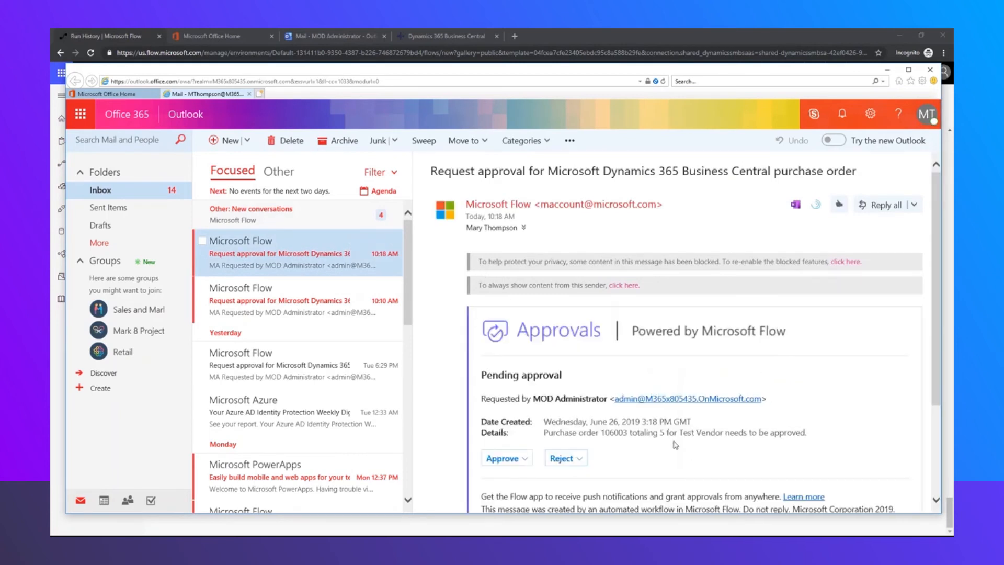
pyautogui.scroll(-1, 579, 390)
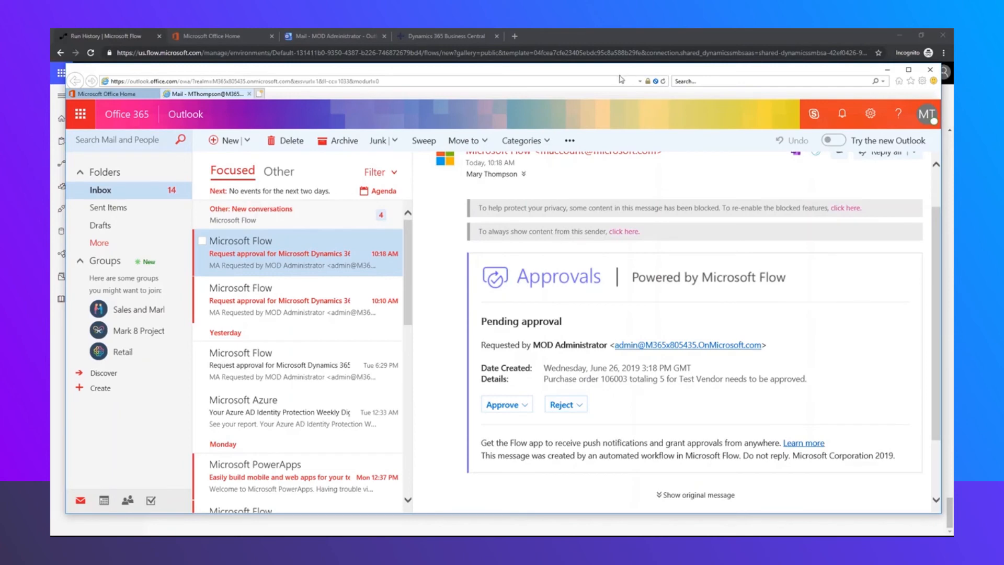
pyautogui.moveTo(617, 74); pyautogui.dragTo(953, 152)
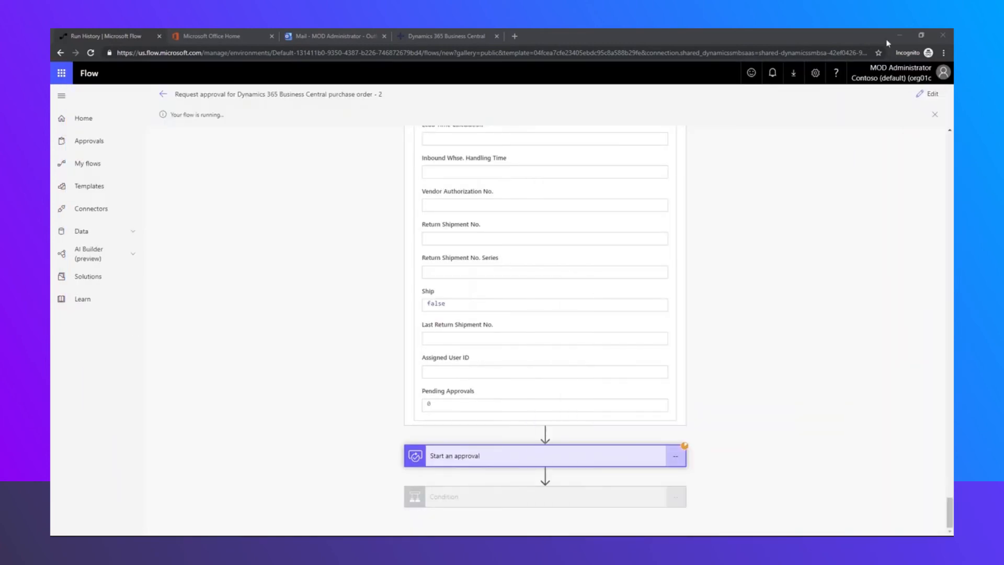
pyautogui.click(473, 39)
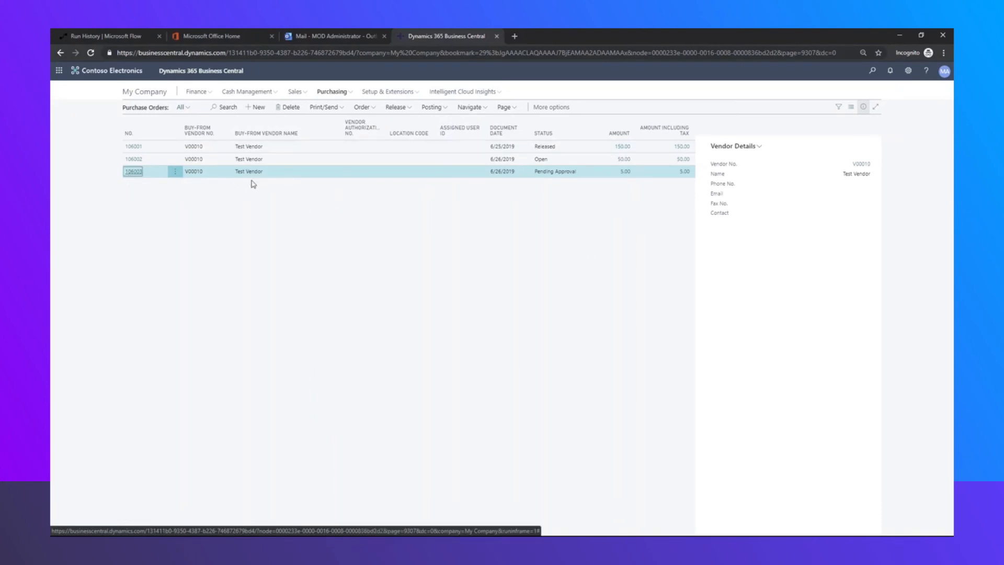
# Approve the purchase order 106003 request in the email and submit the response
pyautogui.hotkey('alt', 'Tab')
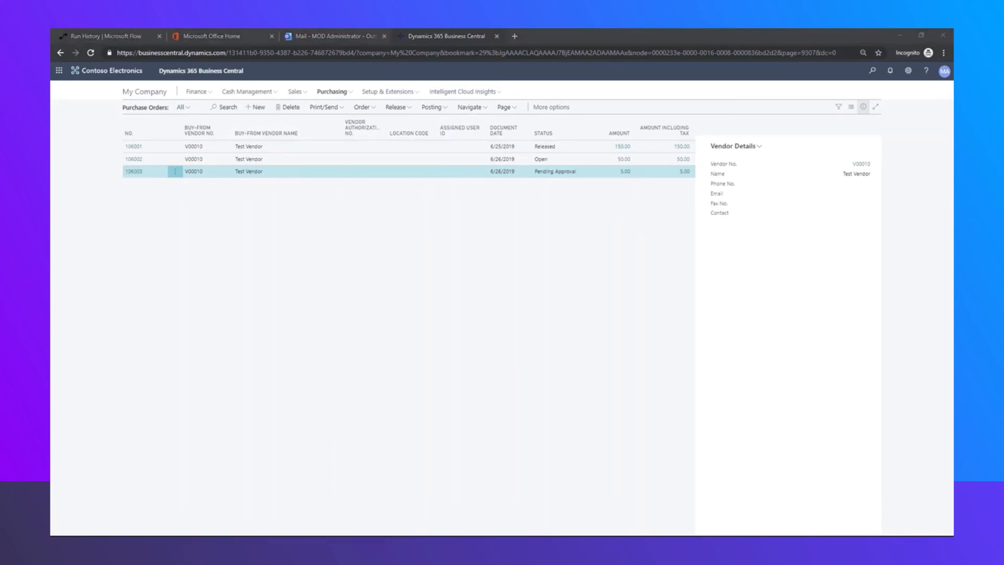
pyautogui.moveTo(952, 78); pyautogui.dragTo(806, 65)
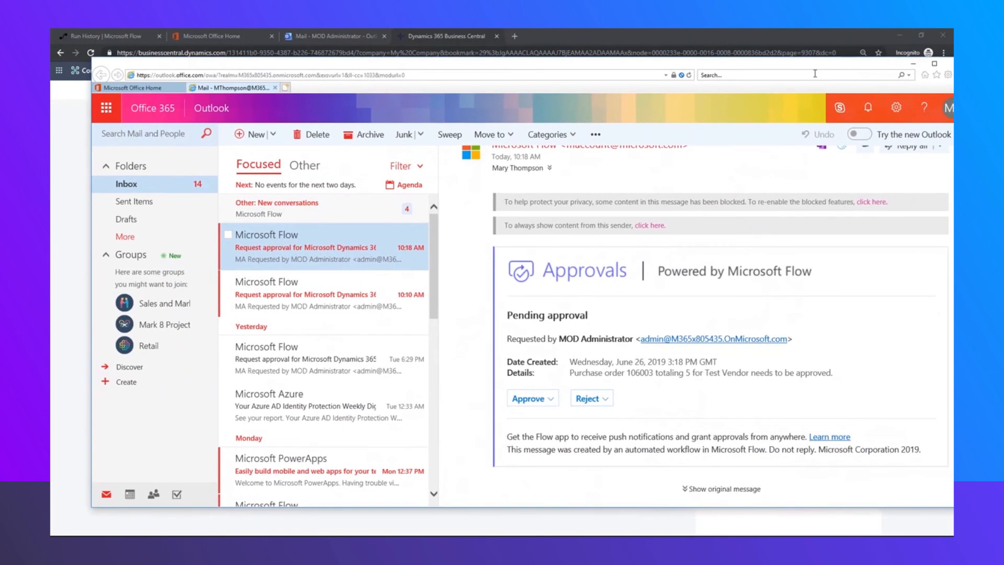
pyautogui.click(533, 402)
pyautogui.click(531, 481)
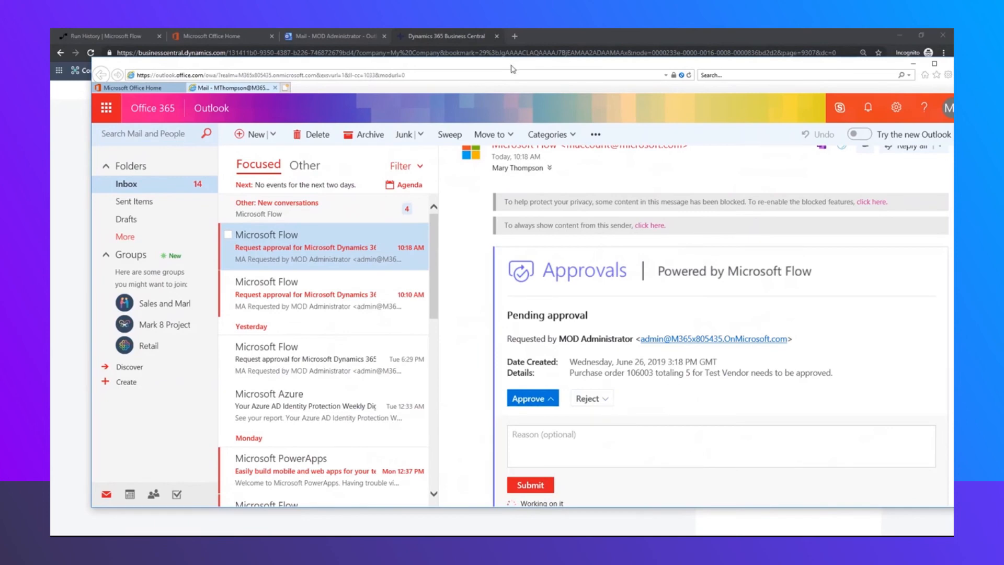
pyautogui.moveTo(513, 69); pyautogui.dragTo(953, 81)
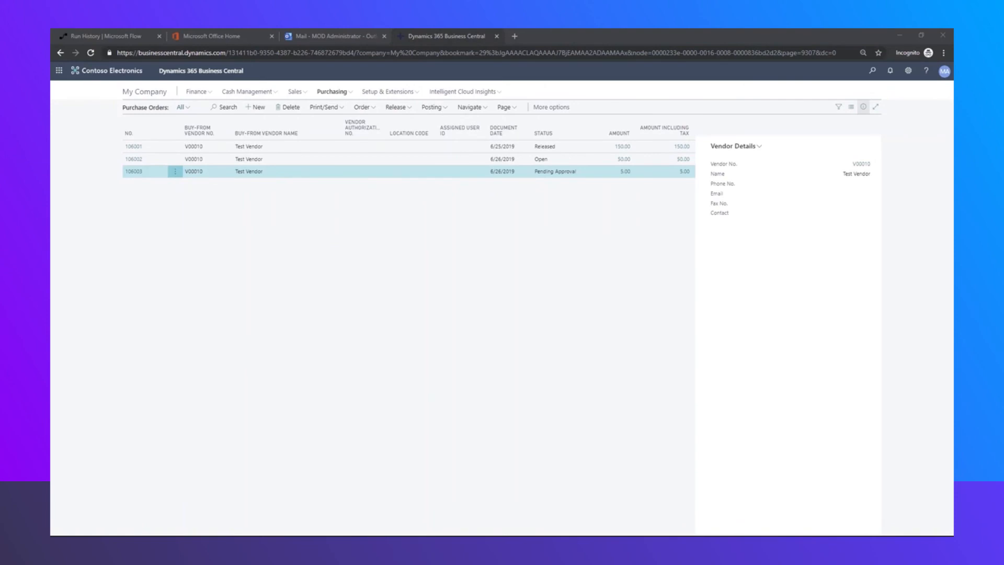
# Confirm the run succeeded with Approve, refresh Business Central to see 106003 Released, then return to Flow
pyautogui.click(117, 39)
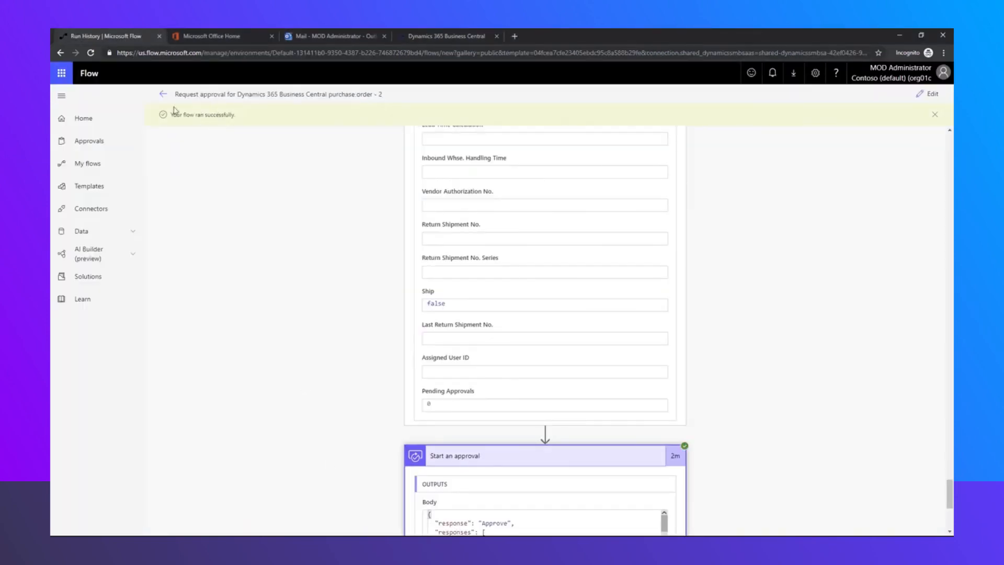
pyautogui.scroll(-5, 753, 410)
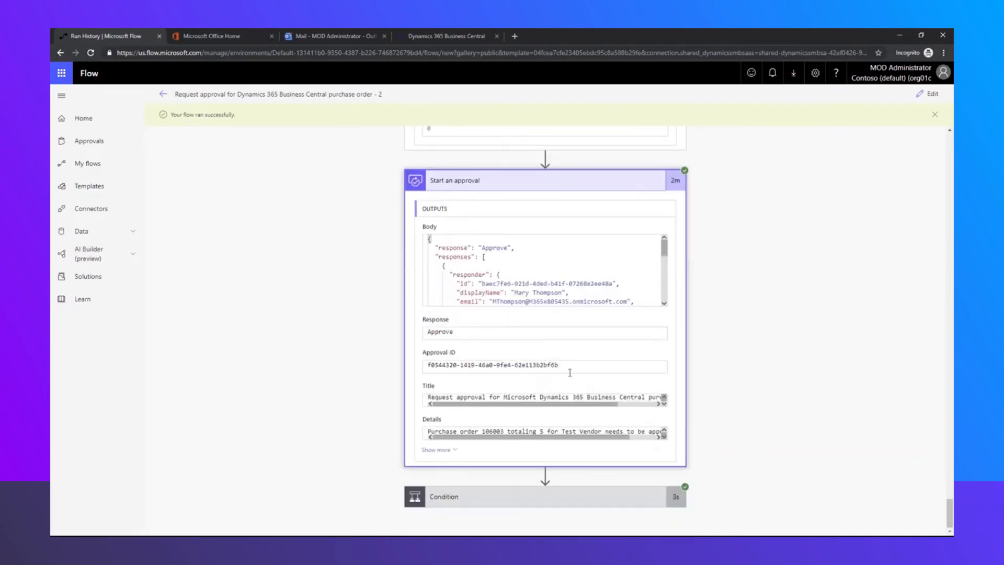
pyautogui.click(934, 115)
pyautogui.click(428, 37)
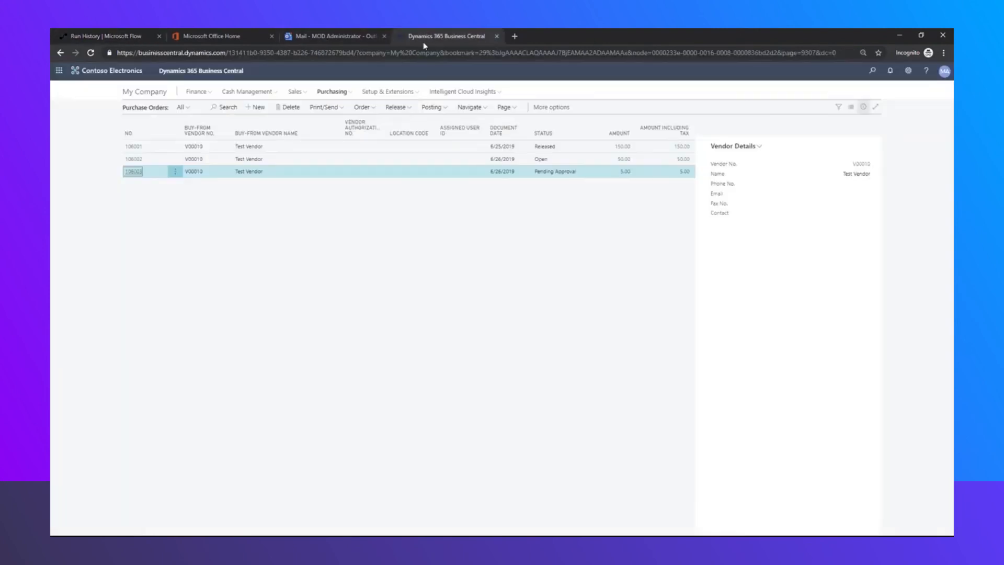
pyautogui.click(91, 52)
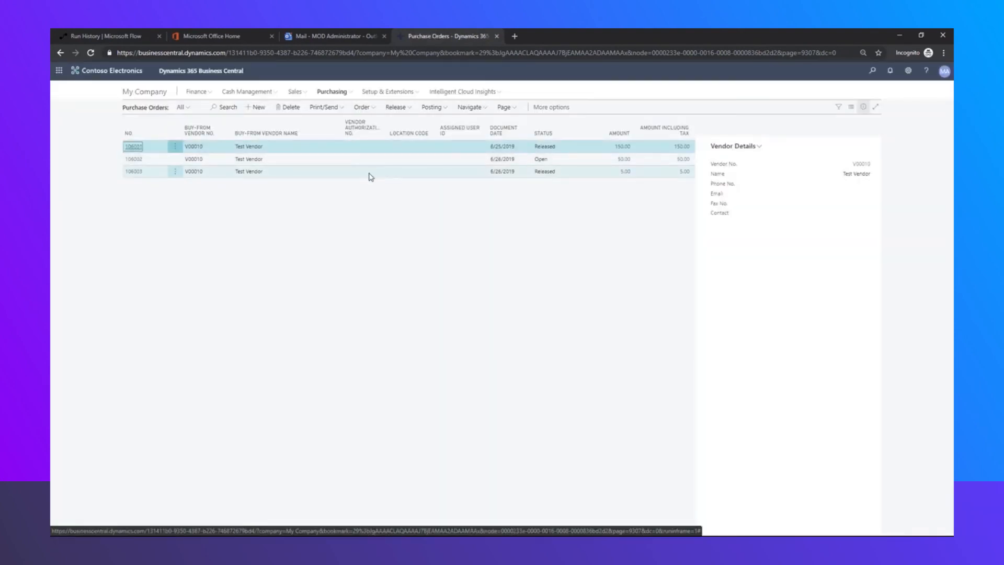
pyautogui.click(132, 39)
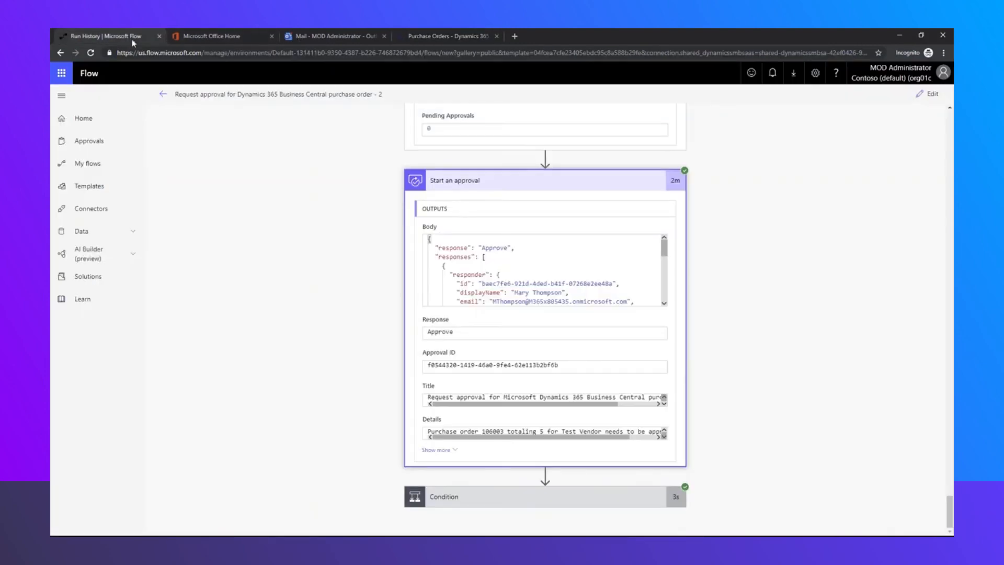
# Rename the newest flow to 'YT PO Approval' in its details panel and save
pyautogui.click(93, 165)
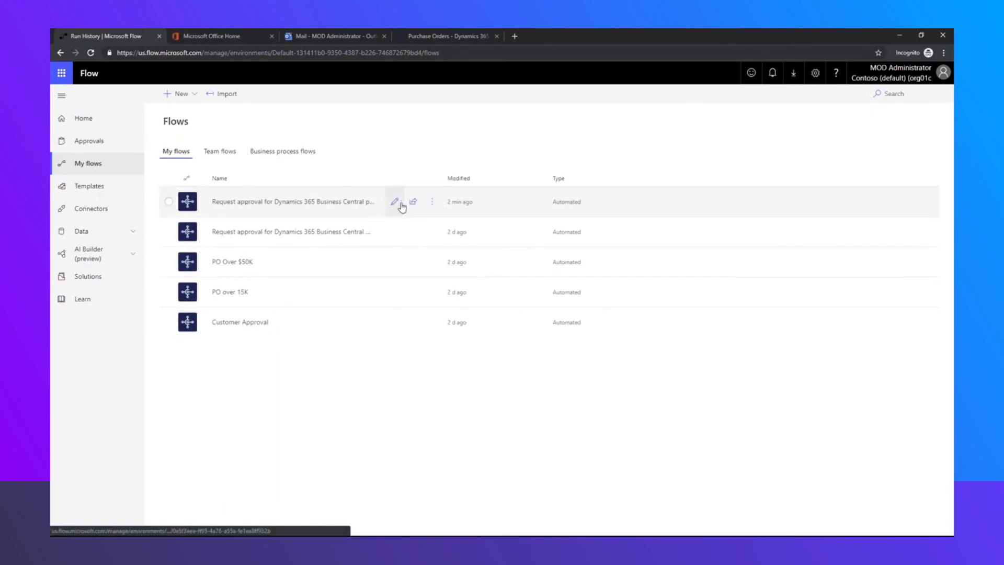
pyautogui.click(395, 201)
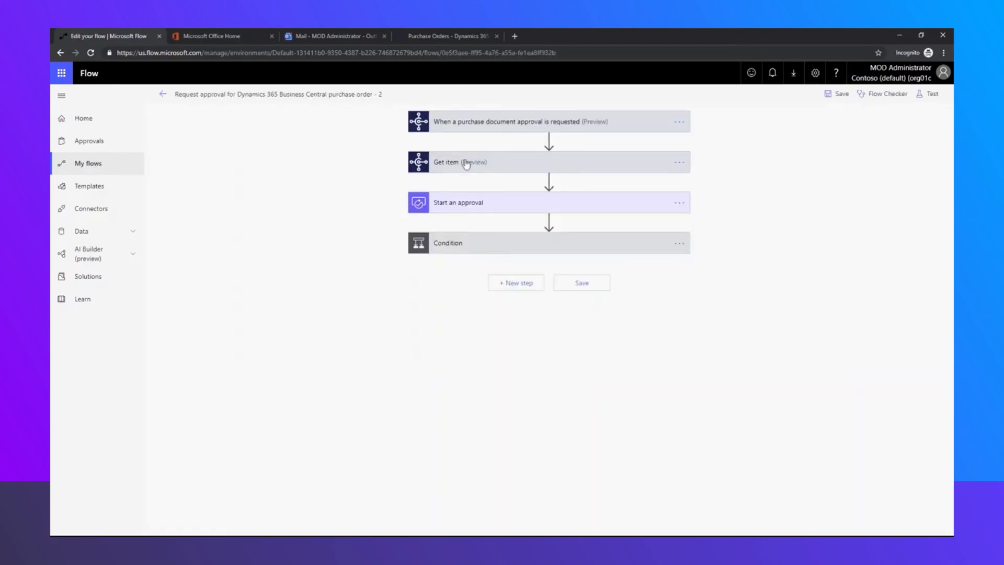
pyautogui.click(165, 95)
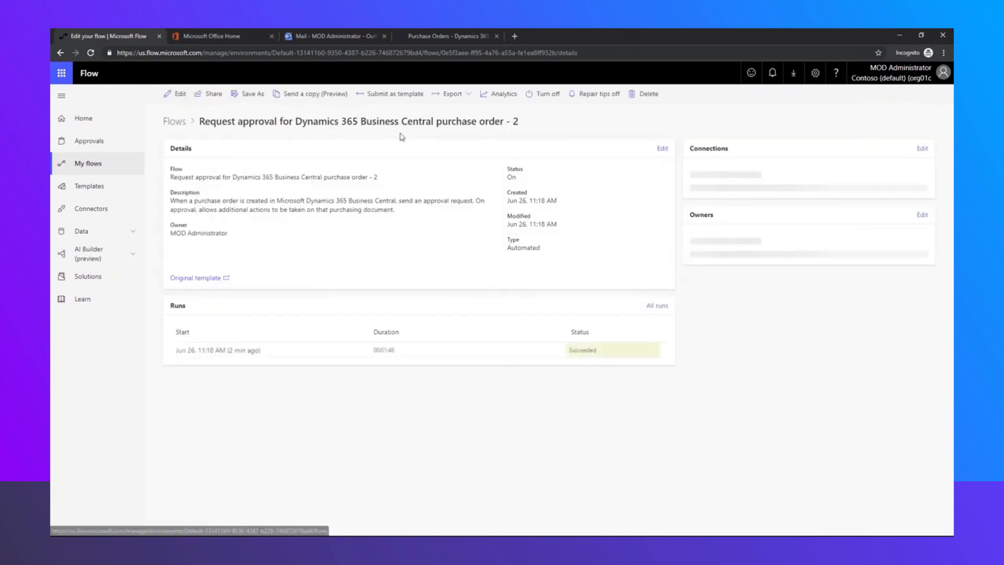
pyautogui.click(663, 151)
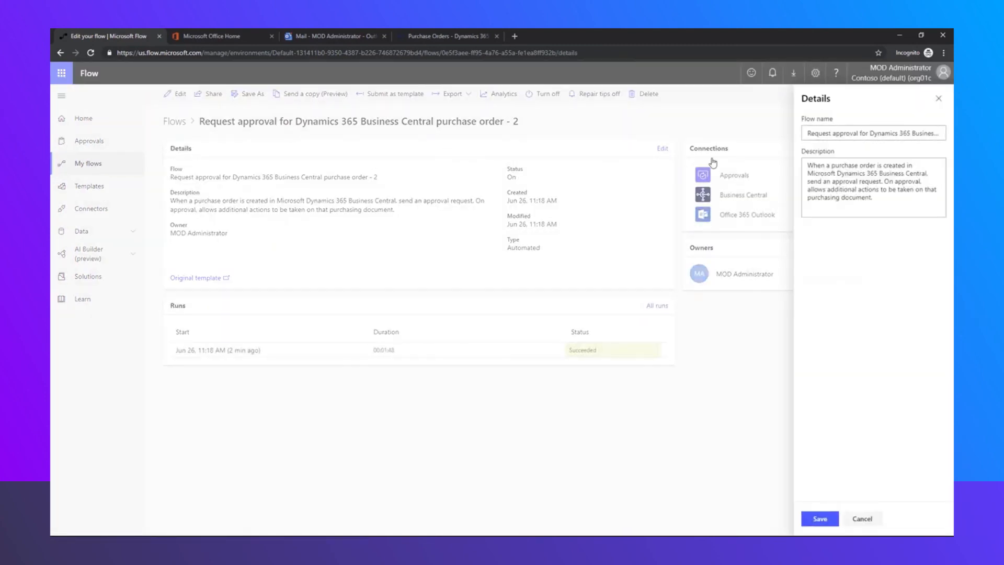
pyautogui.moveTo(808, 133); pyautogui.dragTo(942, 134)
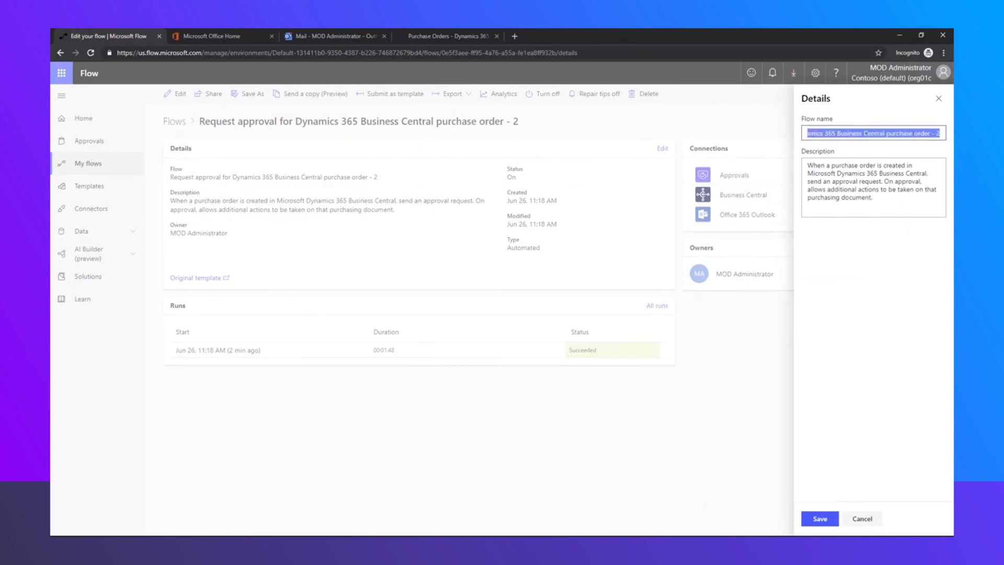
pyautogui.press('BackSpace')
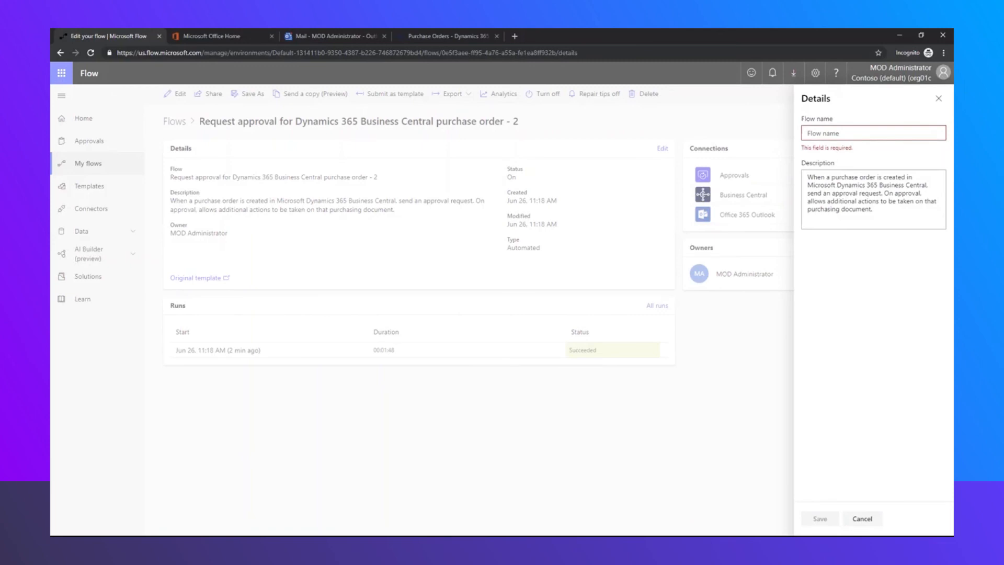
pyautogui.write('YT PO Approval')
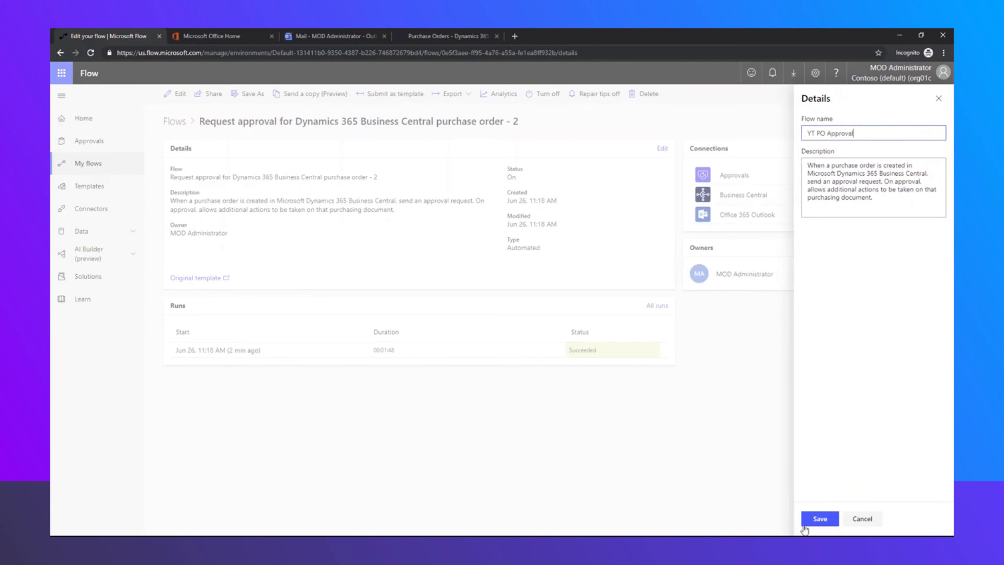
pyautogui.click(805, 522)
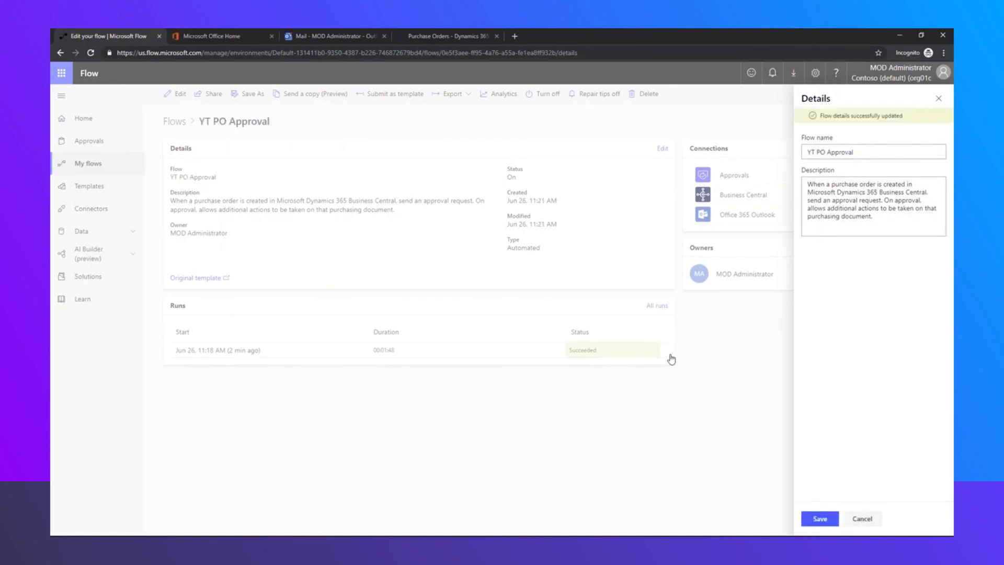
pyautogui.click(939, 100)
# Reopen the YT PO Approval flow from My flows in the designer
pyautogui.click(100, 166)
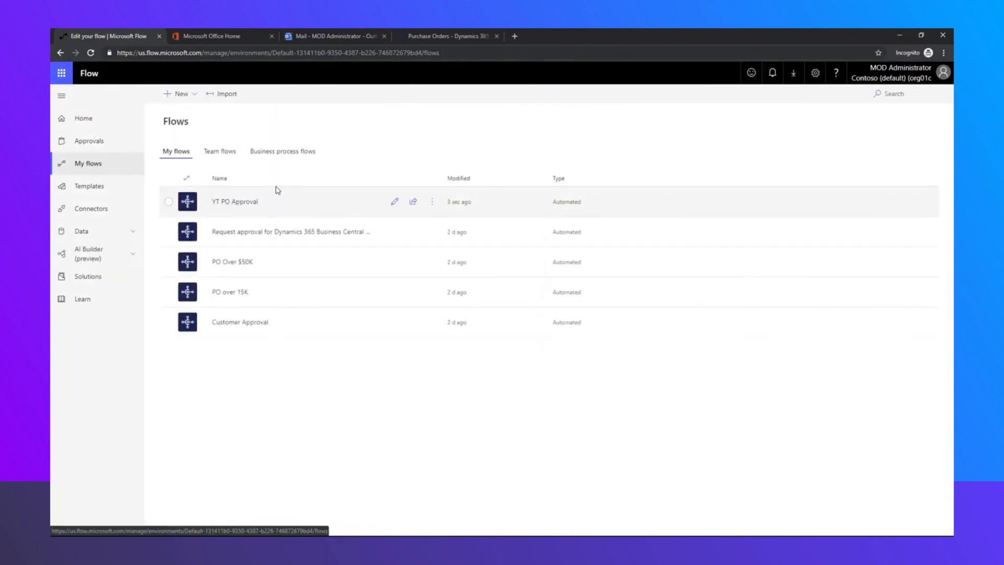
pyautogui.click(296, 203)
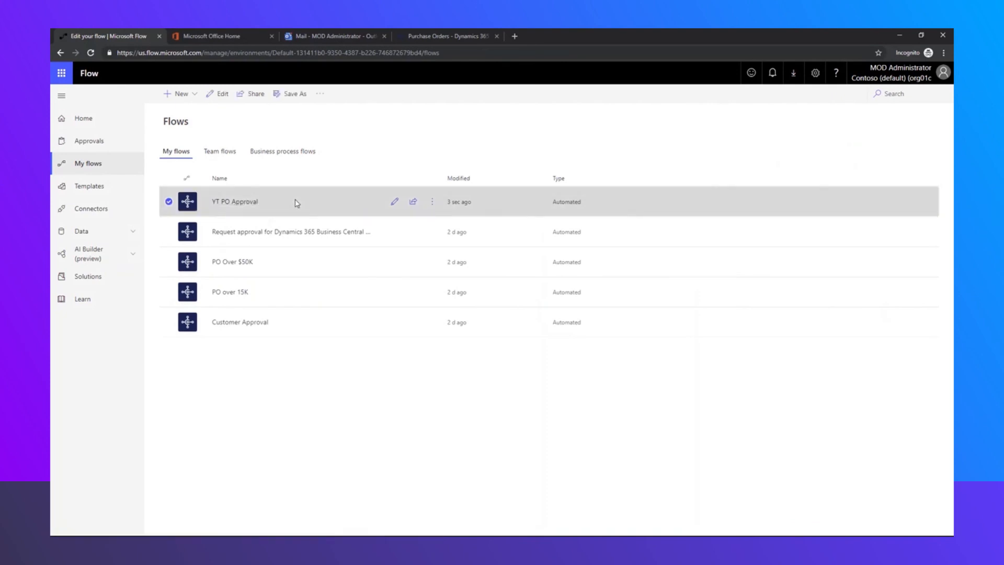
pyautogui.click(238, 202)
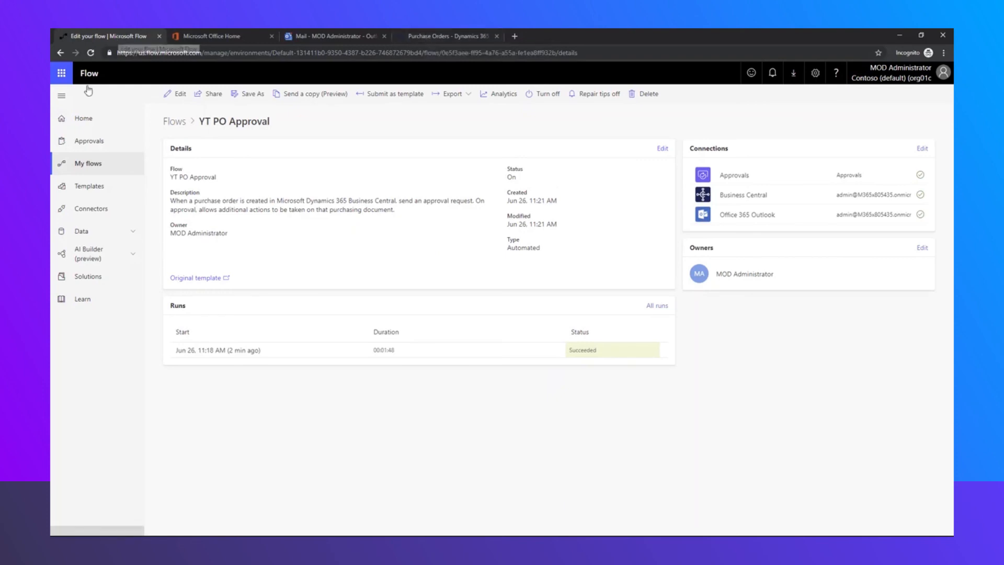
pyautogui.click(180, 94)
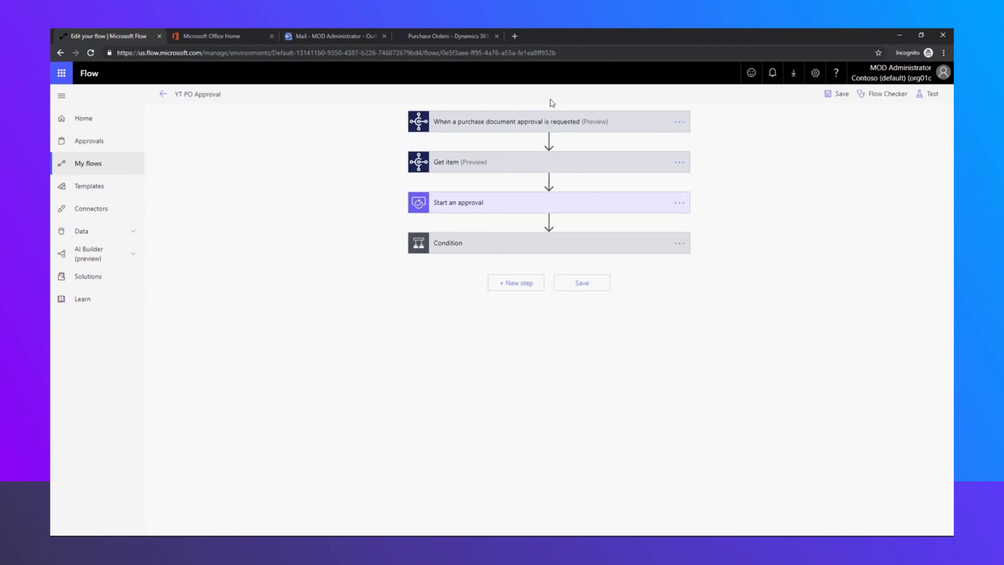
# Review the trigger, Condition, Execute action, Condition 2 and Send an email settings, then edit the email Body
pyautogui.click(530, 121)
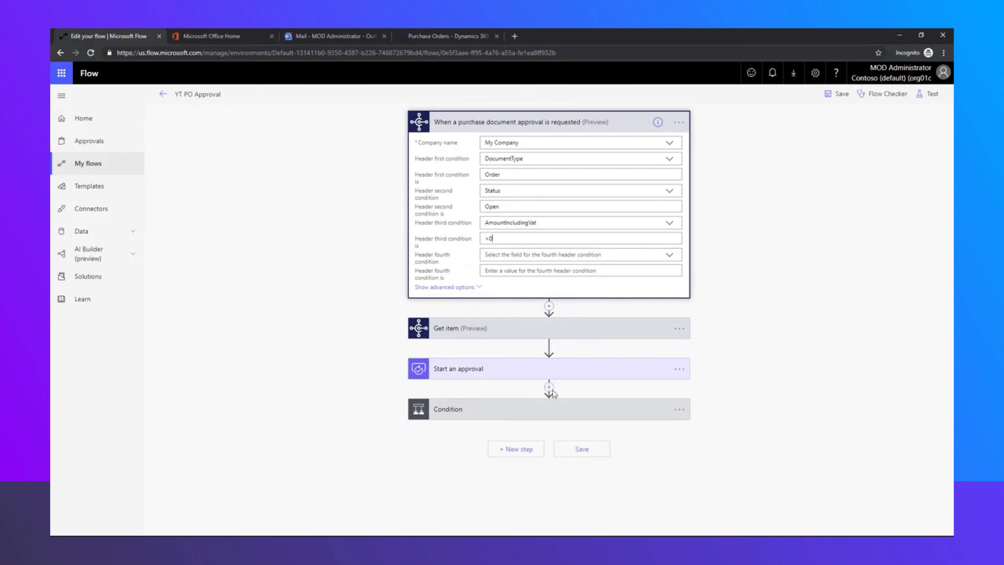
pyautogui.click(520, 408)
pyautogui.scroll(-3, 517, 397)
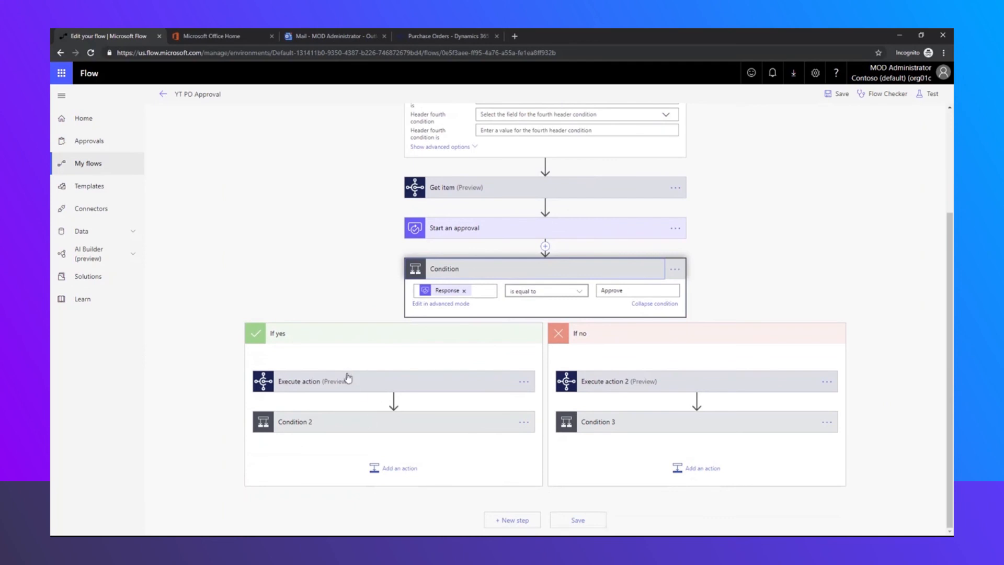
pyautogui.click(381, 385)
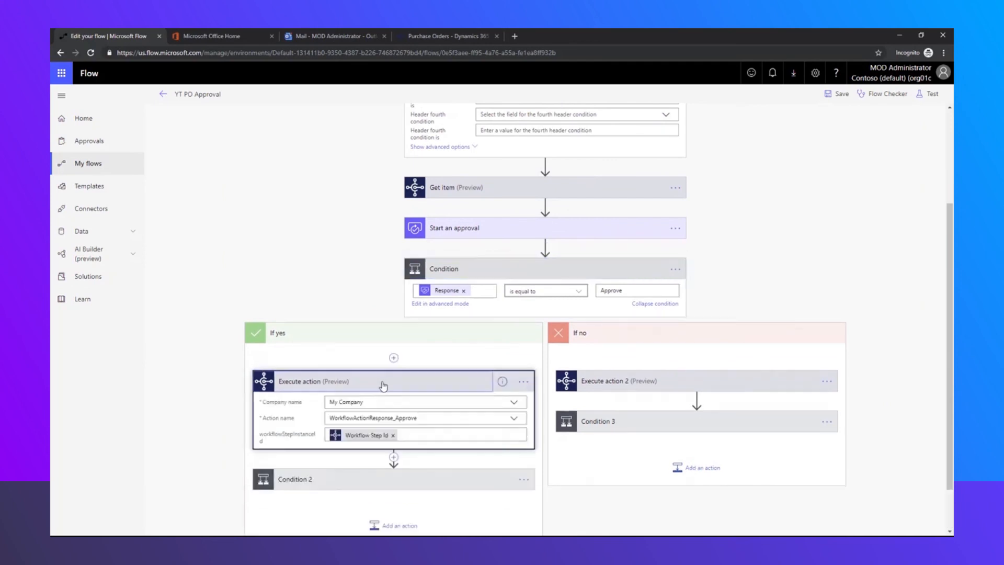
pyautogui.click(386, 420)
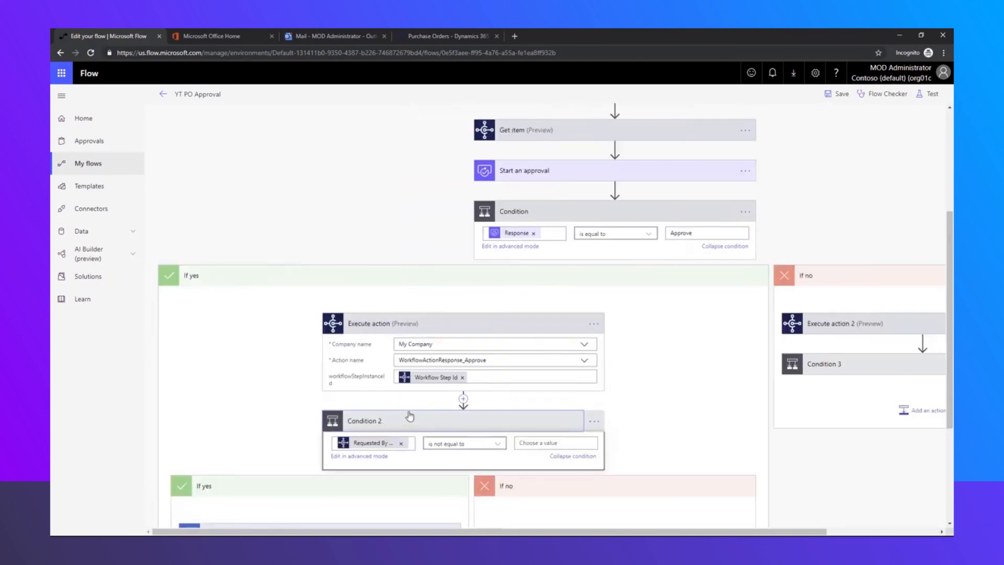
pyautogui.click(287, 358)
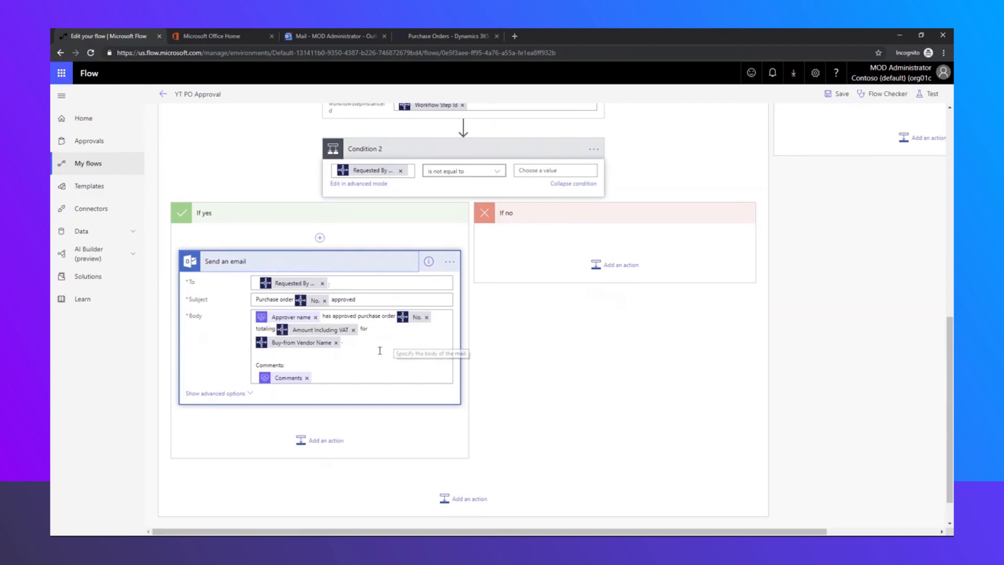
pyautogui.click(396, 355)
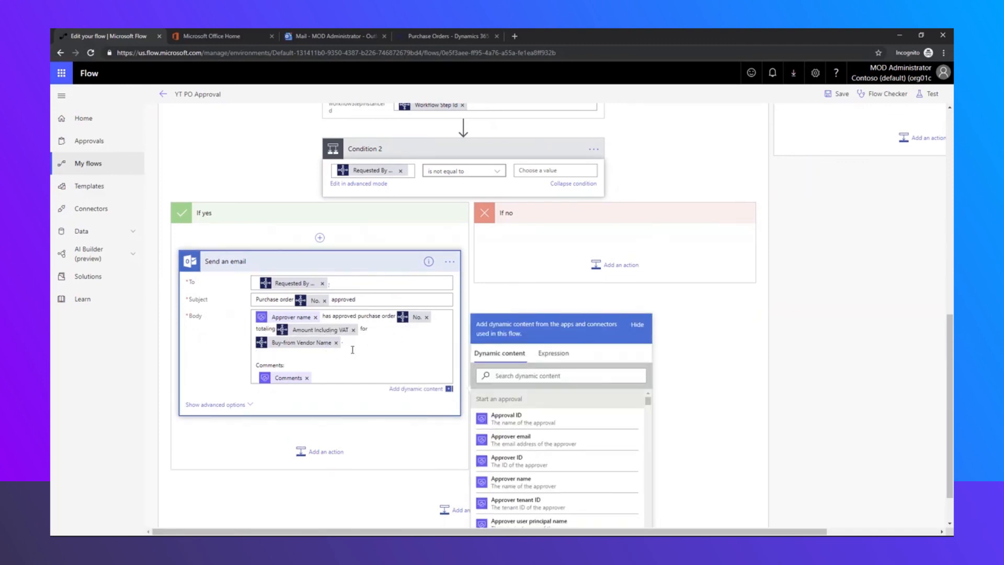